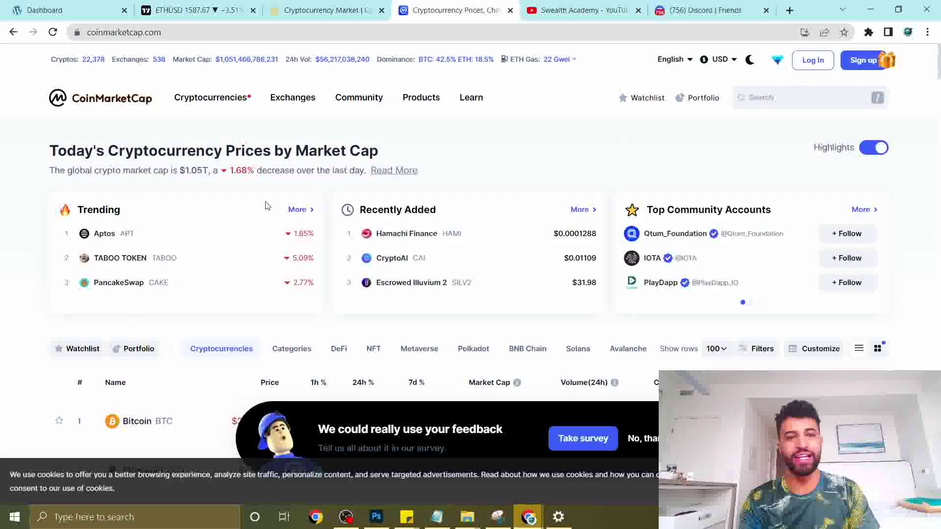
Review the global market cap change and scan the 24-hour and 7-day price changes of the top-ranked coins.
left_click_drag(184, 170, 202, 171)
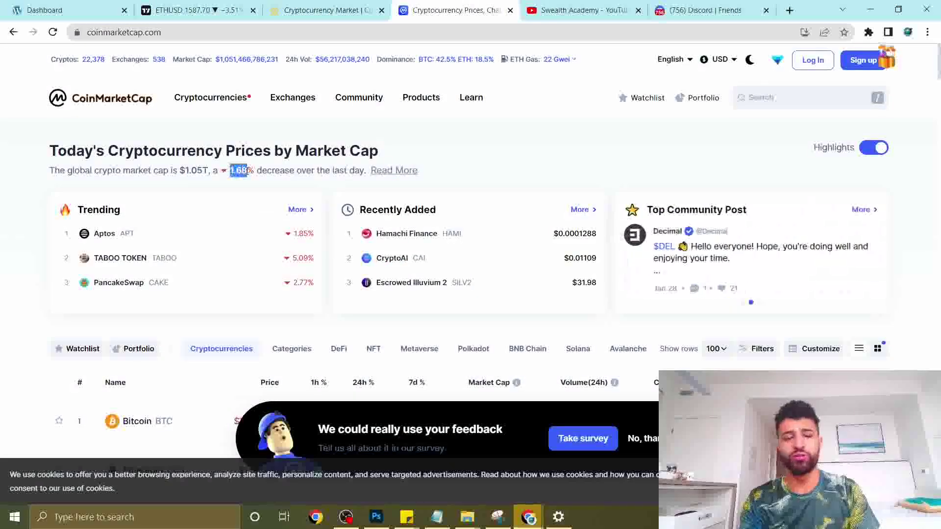
scroll(240, 173, "down", 3)
scroll(299, 250, "down", 1)
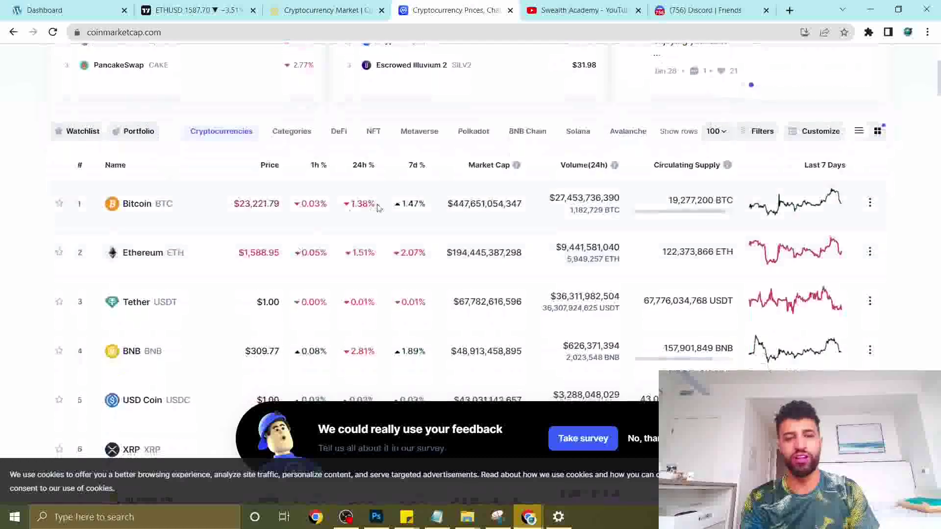
scroll(377, 208, "down", 3)
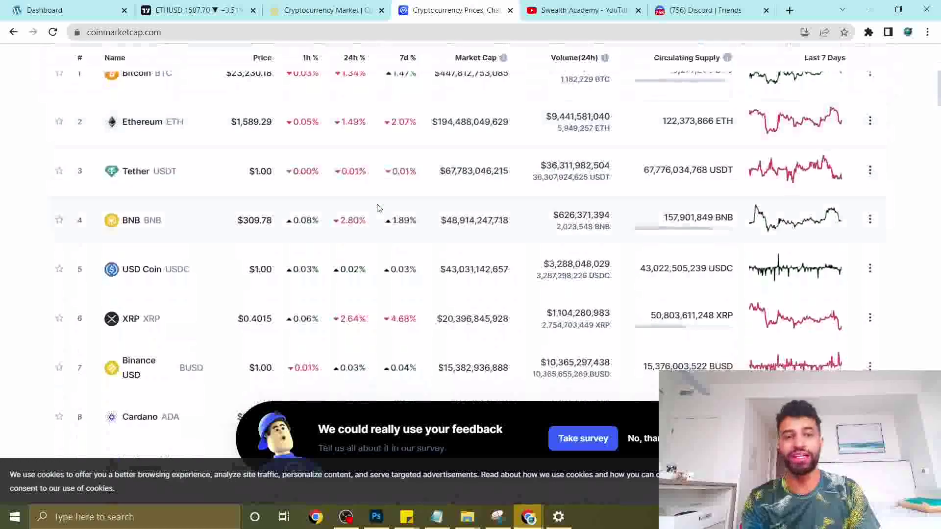
scroll(377, 208, "down", 10)
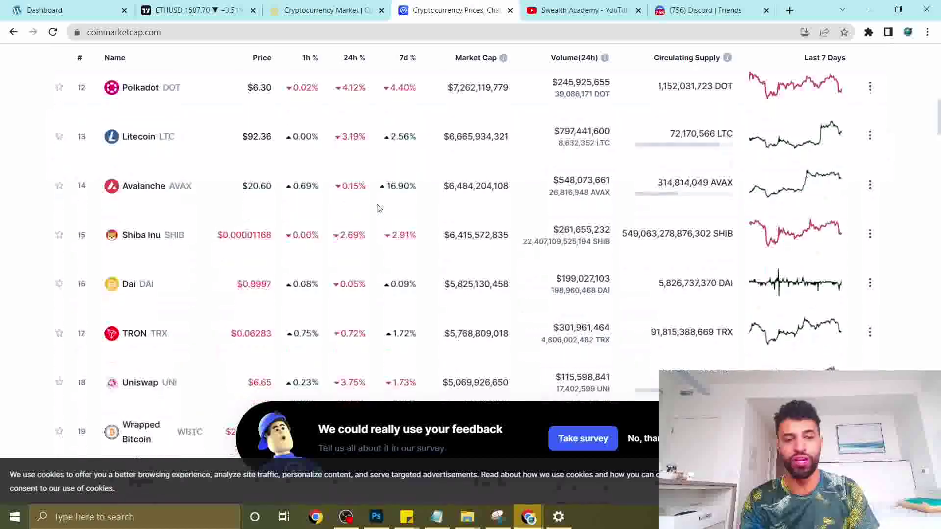
scroll(378, 124, "up", 9)
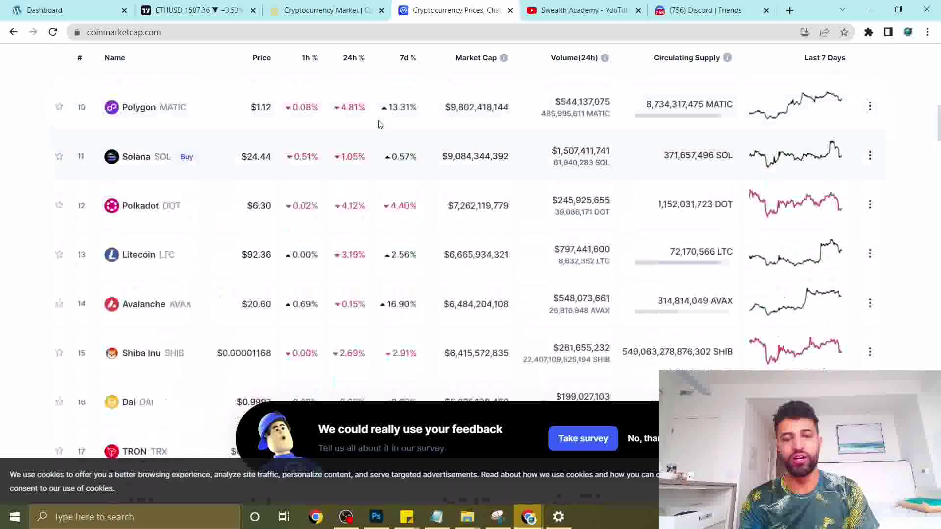
Switch to the TradingView ETHUSD 12-hour chart and examine its price history from early 2022 to January 2023.
left_click(323, 10)
left_click(195, 9)
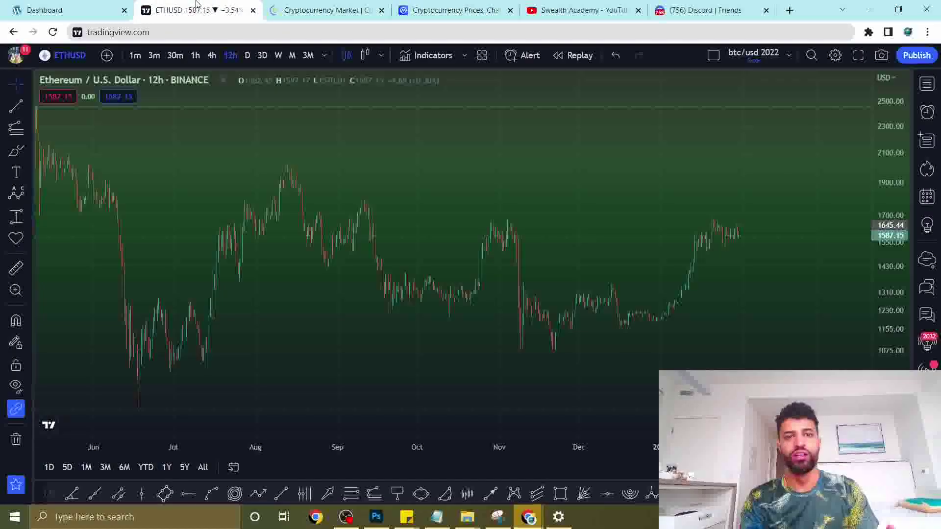
scroll(463, 179, "up", 3)
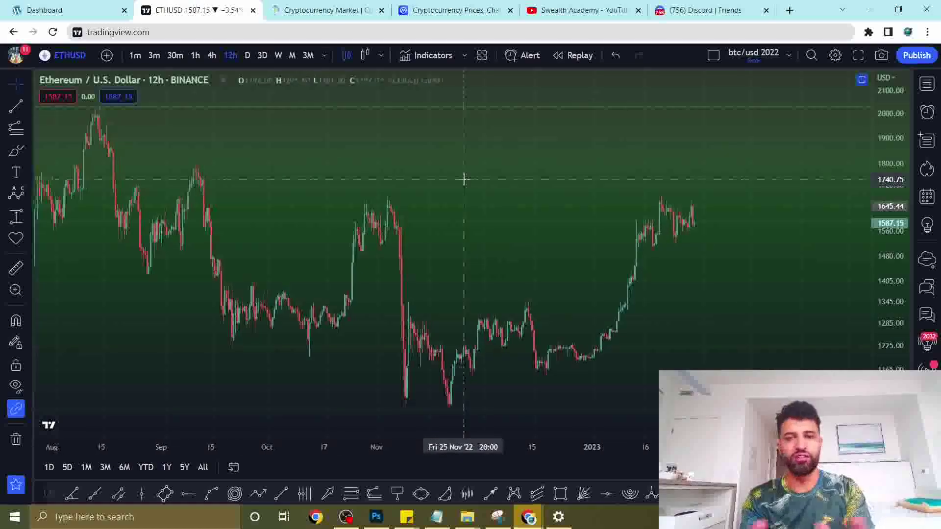
scroll(463, 179, "up", 2)
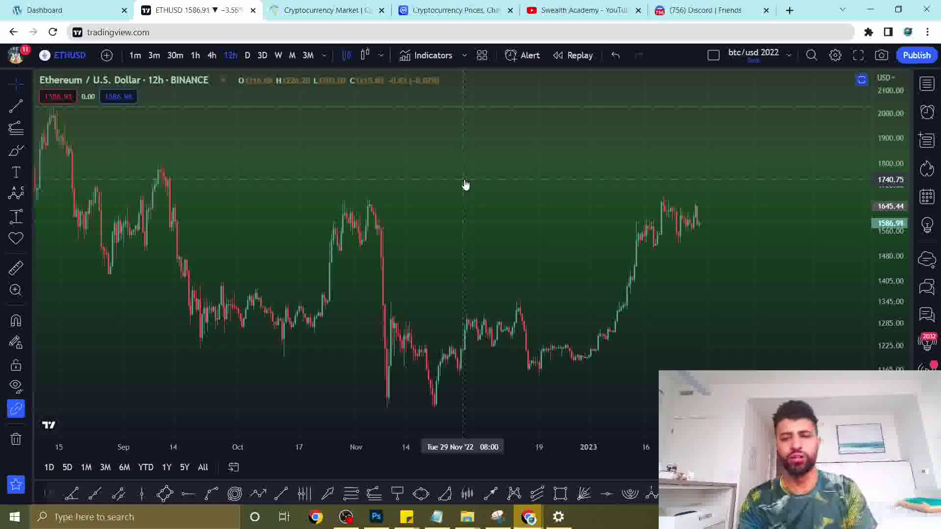
scroll(464, 185, "down", 4)
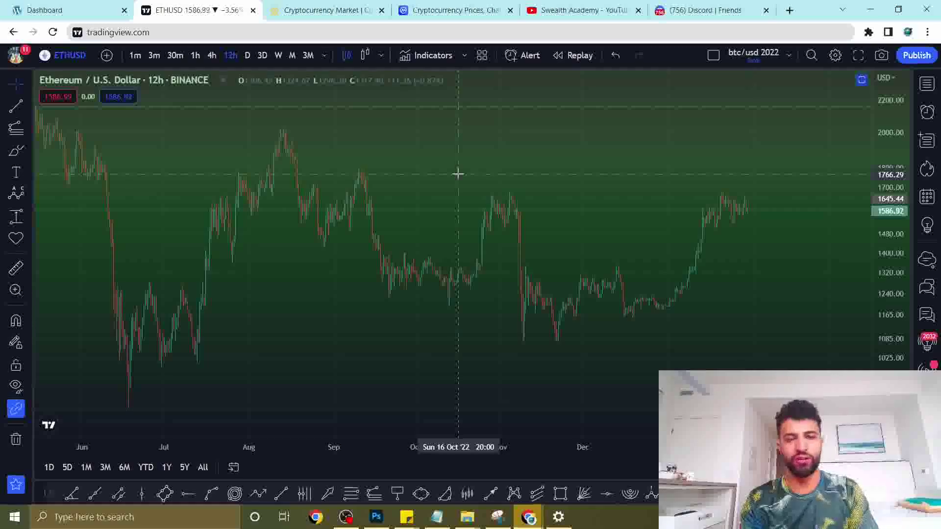
scroll(458, 173, "down", 2)
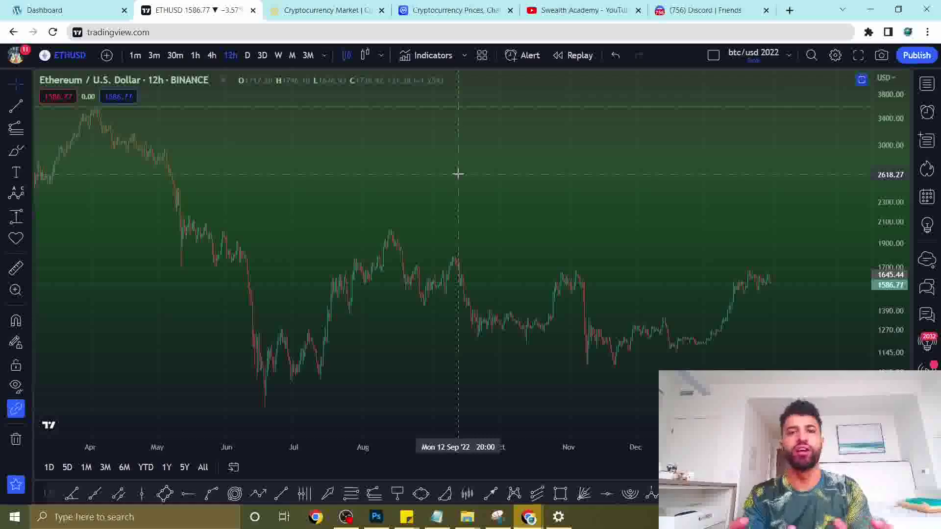
scroll(490, 171, "down", 1)
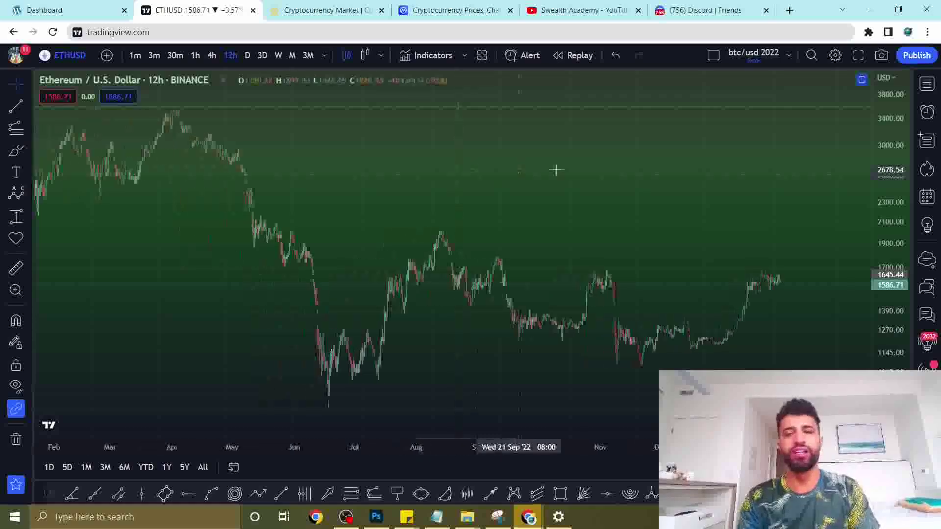
scroll(542, 183, "down", 1)
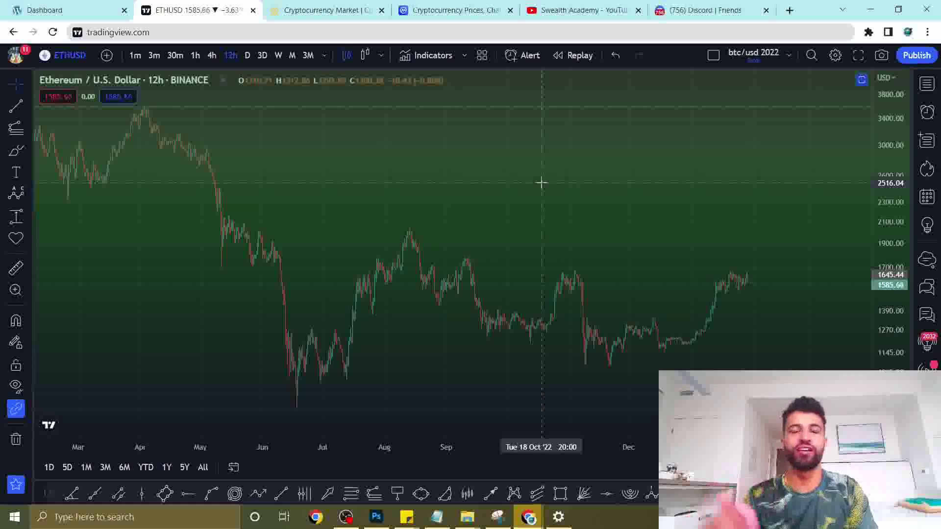
scroll(542, 183, "down", 1)
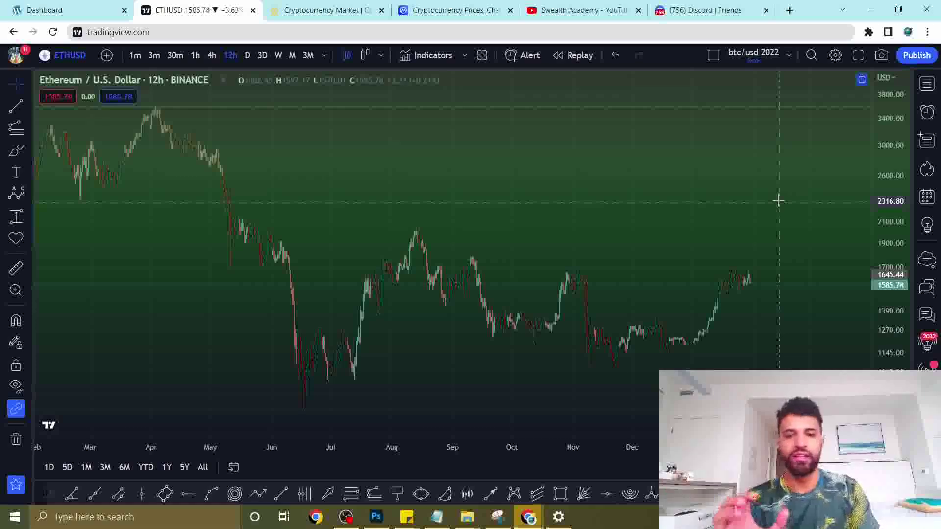
scroll(779, 200, "up", 2)
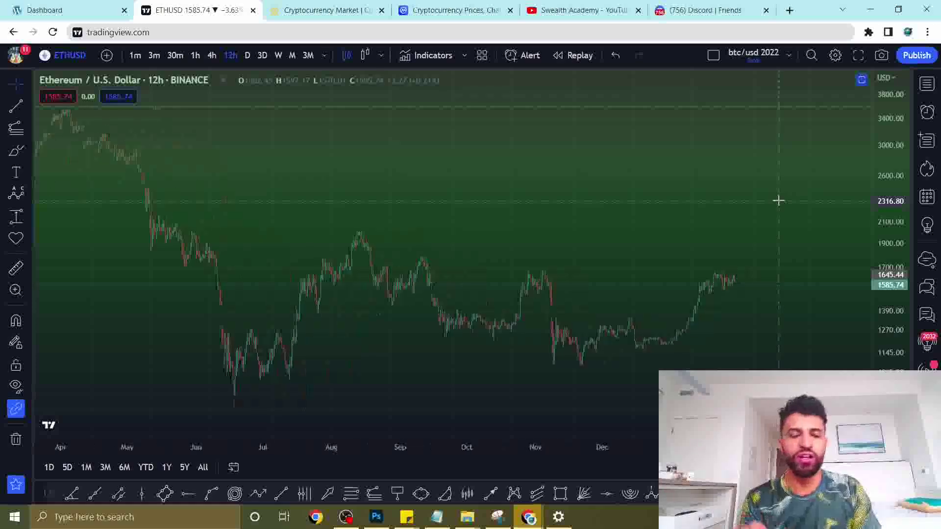
Draw a Fibonacci retracement from the first rebound high at about 1286 down to the June 2022 low at about 883.
key("alt+f")
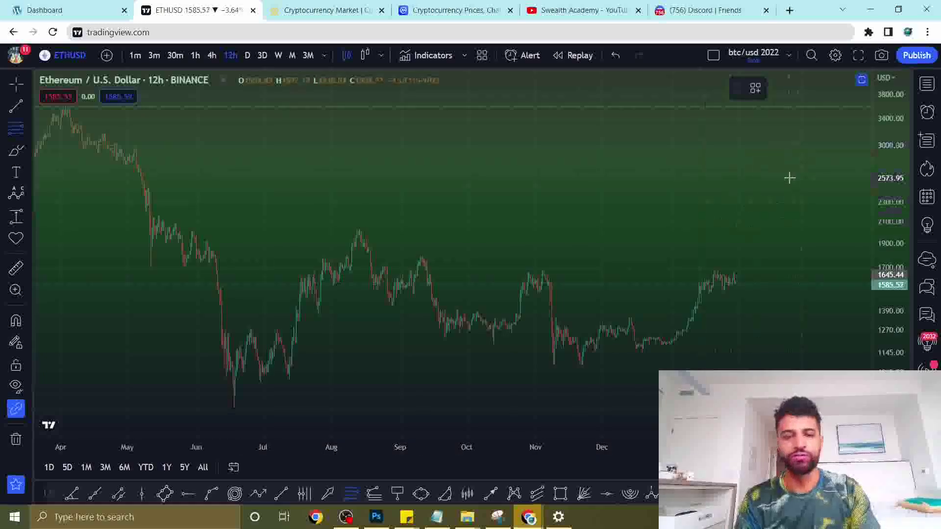
left_click(238, 328)
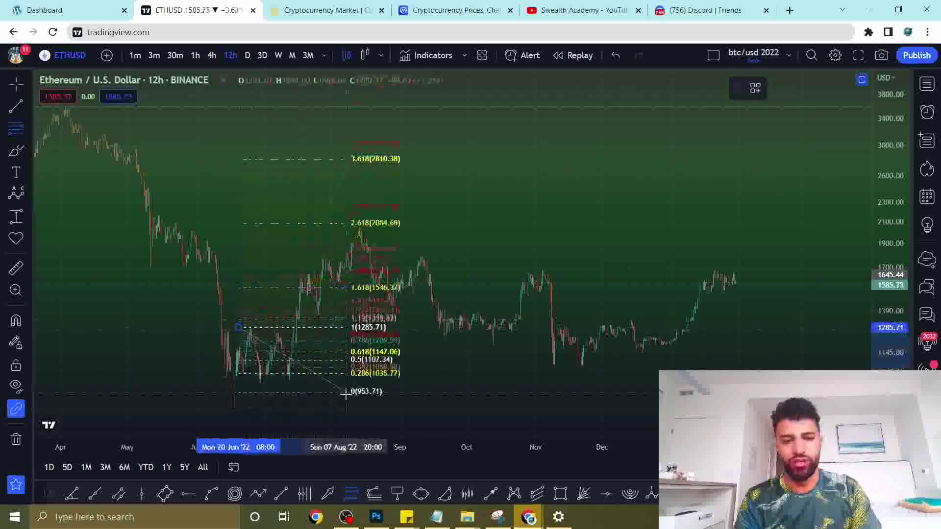
left_click(347, 408)
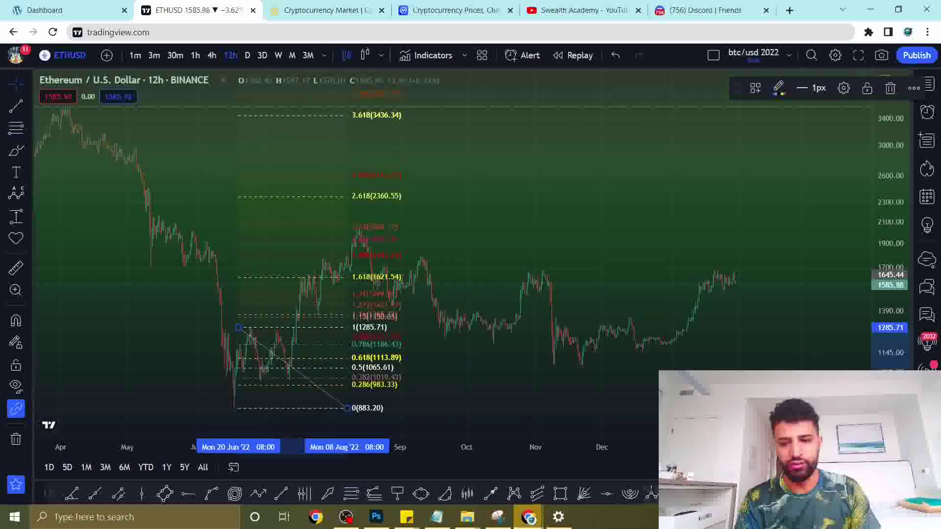
Mark an Elliott impulse wave from the June 2022 low through pivots at about 1282, 1605 and 1392 up to the August high near 1987.
left_click(652, 494)
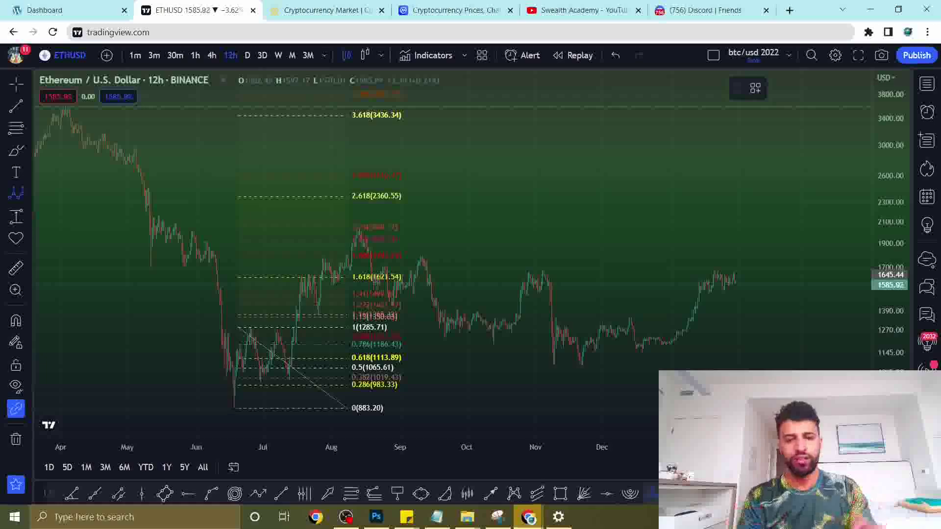
left_click(230, 407)
left_click(250, 323)
left_click(289, 377)
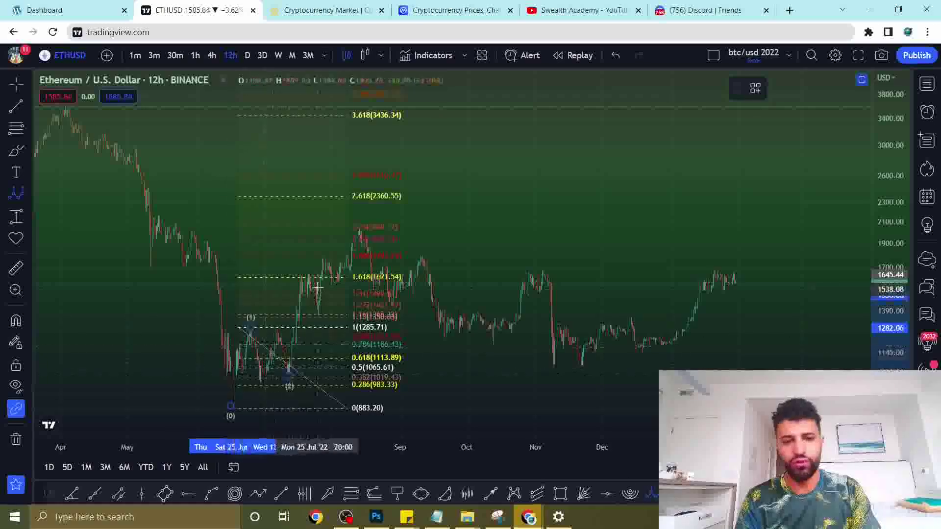
left_click(315, 278)
left_click(324, 310)
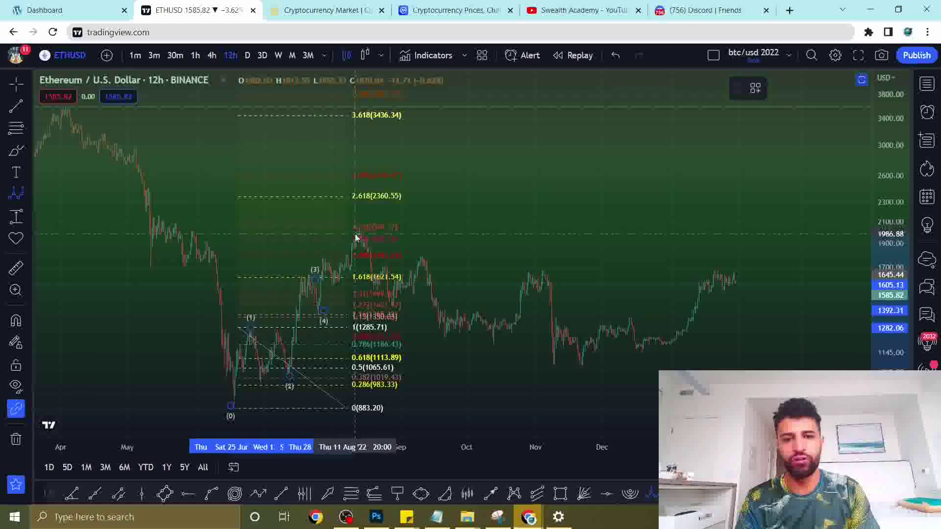
left_click(354, 233)
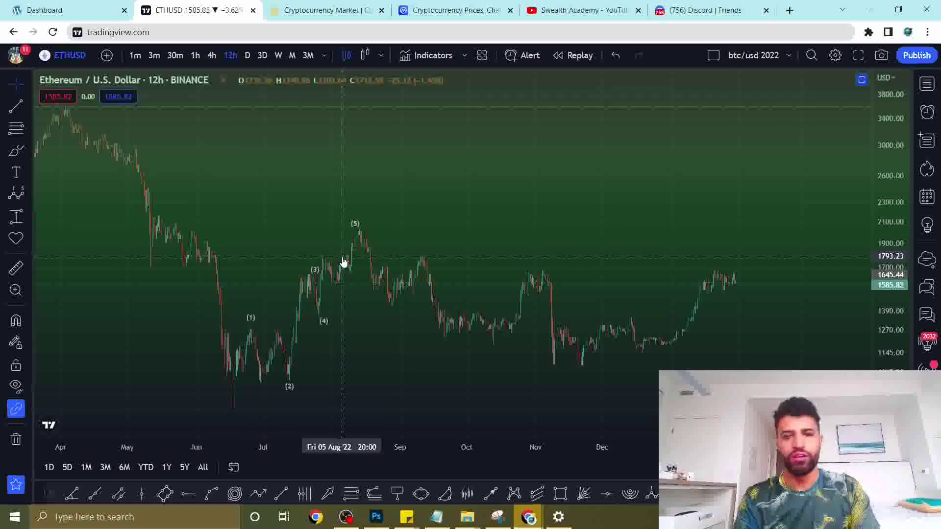
Draw a schematic Elliott impulse wave below the February to April candles, with points (3), (4) and (5) at about 1753, 1551 and 2207.
scroll(344, 263, "down", 4)
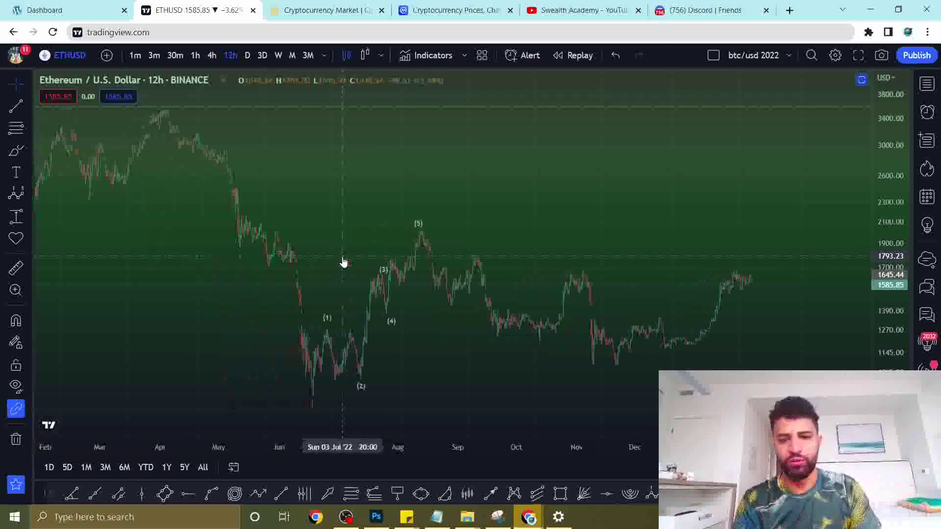
scroll(343, 264, "up", 2)
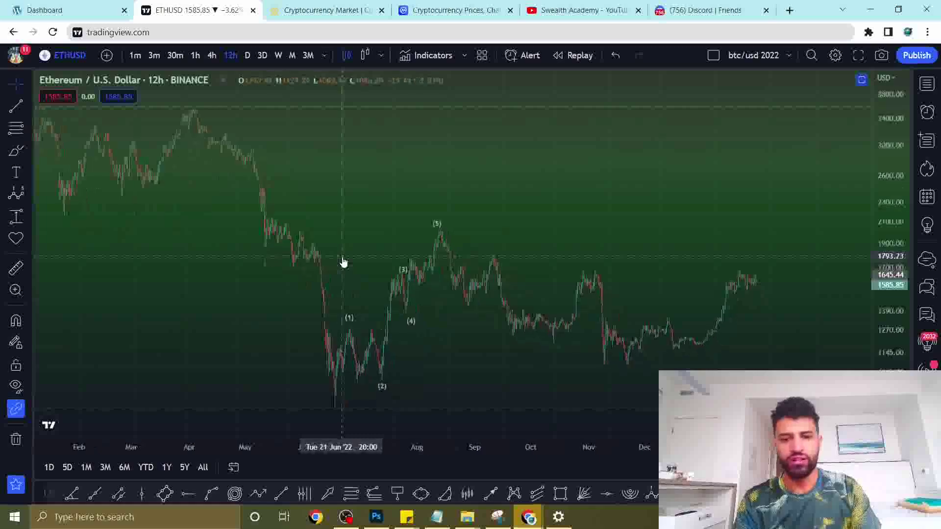
left_click(650, 491)
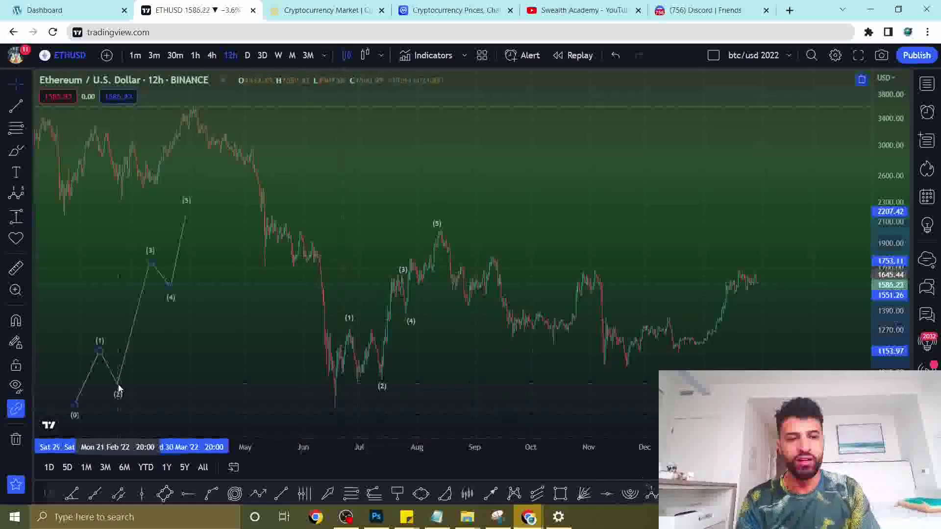
left_click(139, 354)
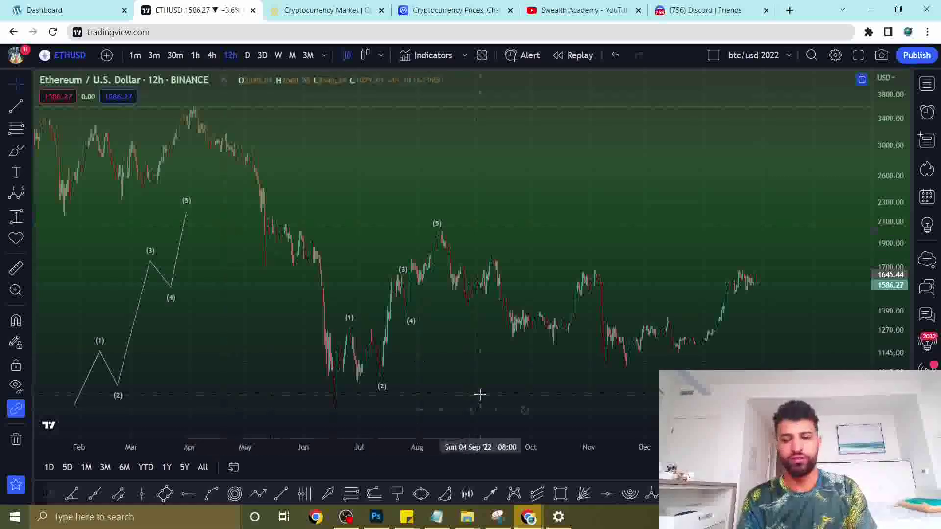
Trace the rising legs 1, 3 and 5 of the schematic wave with the brush and undo the strokes.
left_click(18, 153)
left_click(76, 405)
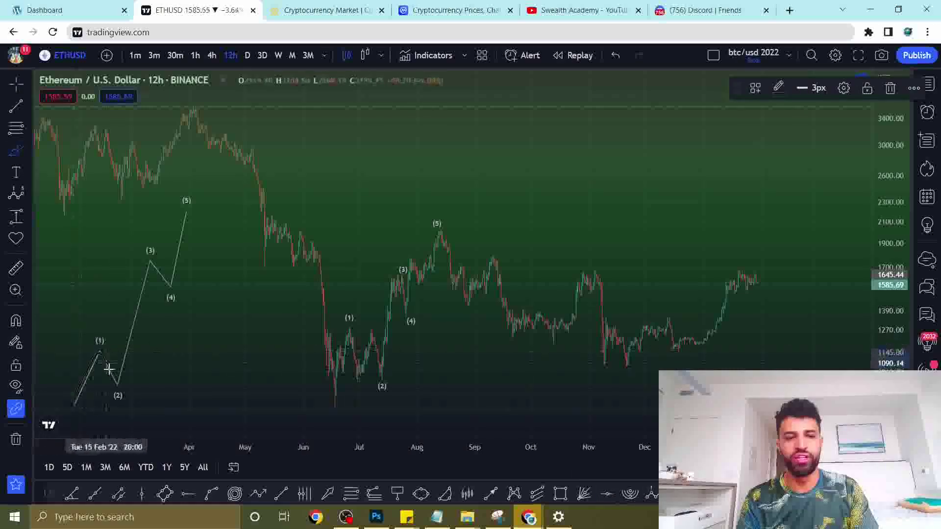
left_click(118, 384)
left_click(156, 244)
left_click(173, 280)
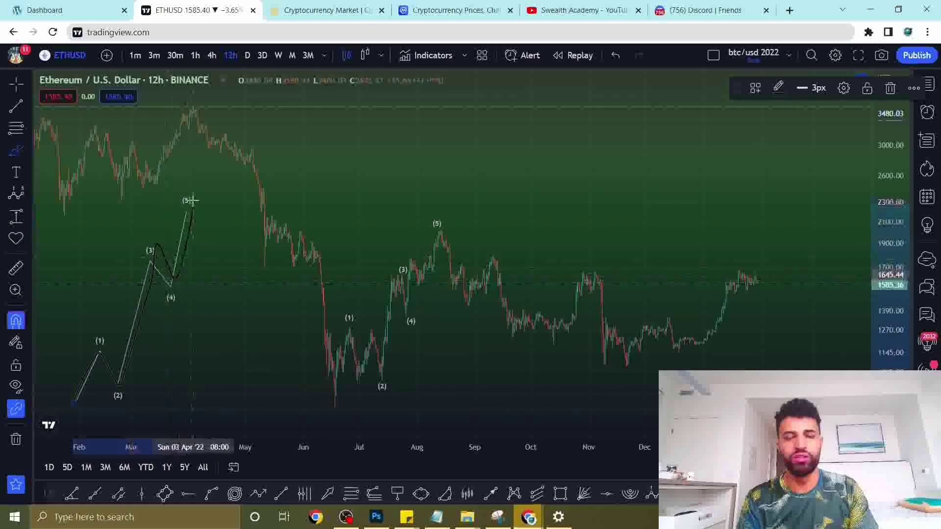
key("ctrl+z")
Circle labels (1), (3) and (5) of the schematic wave with the brush and undo the circles.
mouse_move(101, 334)
left_mouse_down()
mouse_move(95, 350)
mouse_move(101, 326)
left_mouse_up()
left_click_drag(152, 248, 158, 247)
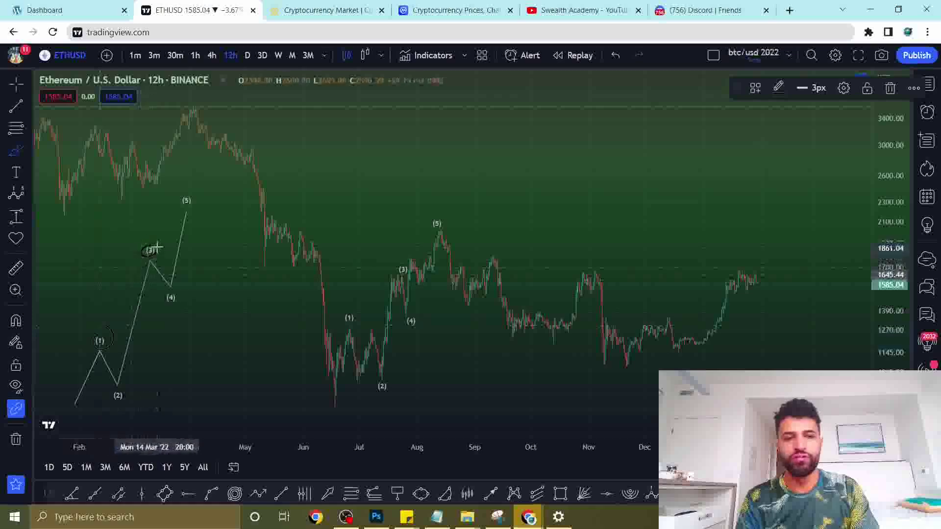
mouse_move(192, 192)
left_mouse_down()
mouse_move(197, 204)
mouse_move(194, 191)
left_mouse_up()
key("ctrl")
key("ctrl+z")
key("ctrl+z")
key("ctrl+z")
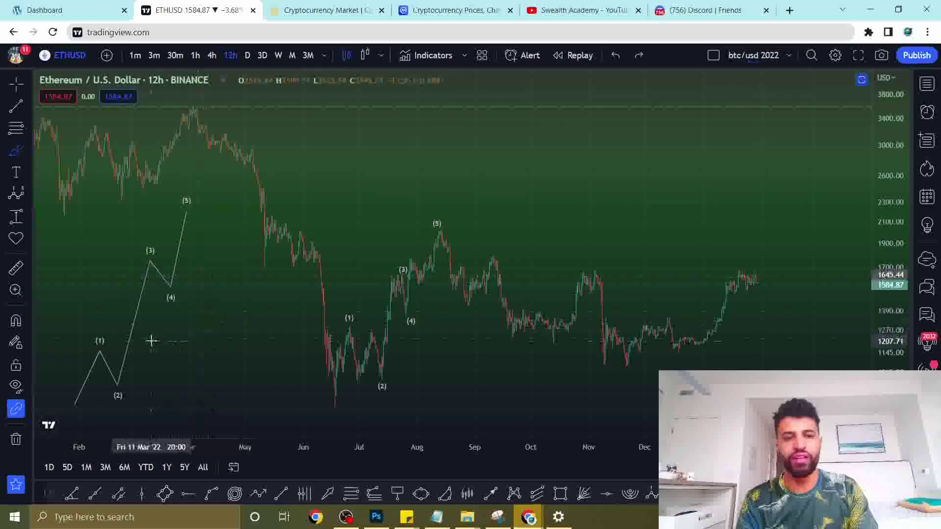
Draw a Fibonacci retracement on the schematic wave from point (1) at about 1154 down to its start at about 898.
key("alt+f")
left_click(90, 351)
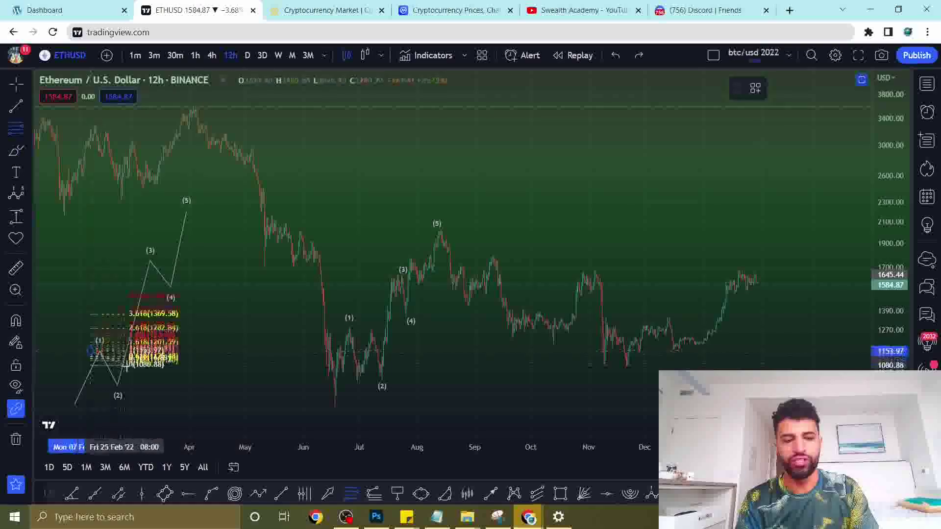
left_click(159, 404)
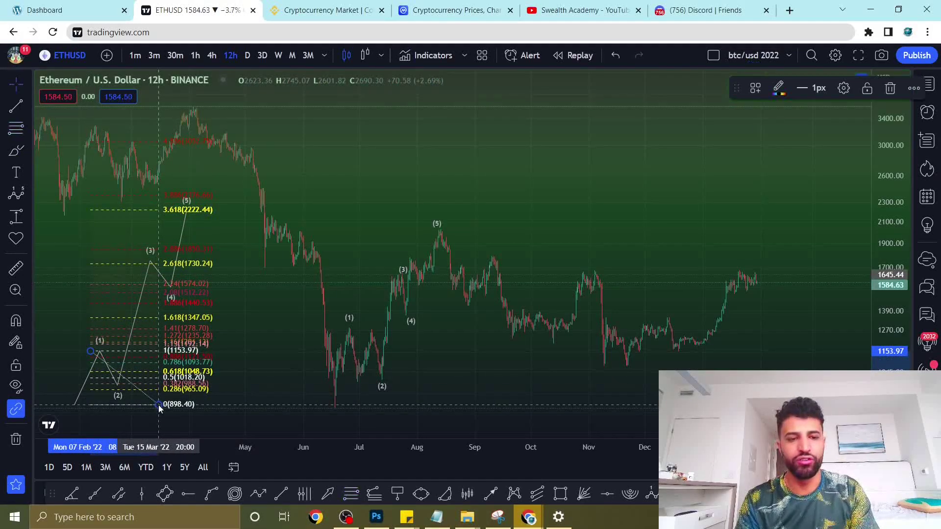
Move the schematic wave's point (3) down to the 1.618 Fibonacci level and point (4) to about 1204.
left_click(170, 300)
mouse_move(155, 269)
left_mouse_down()
mouse_move(143, 318)
mouse_move(134, 319)
left_mouse_up()
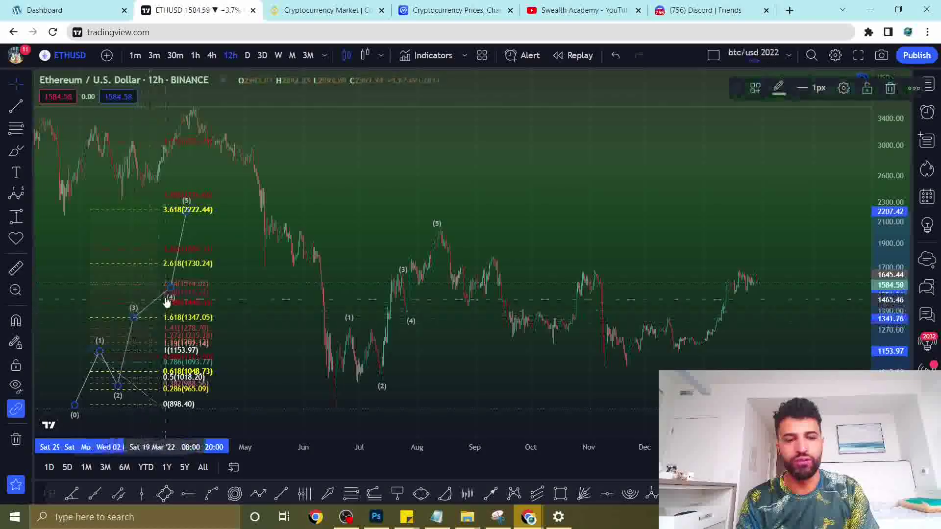
left_click_drag(171, 287, 153, 347)
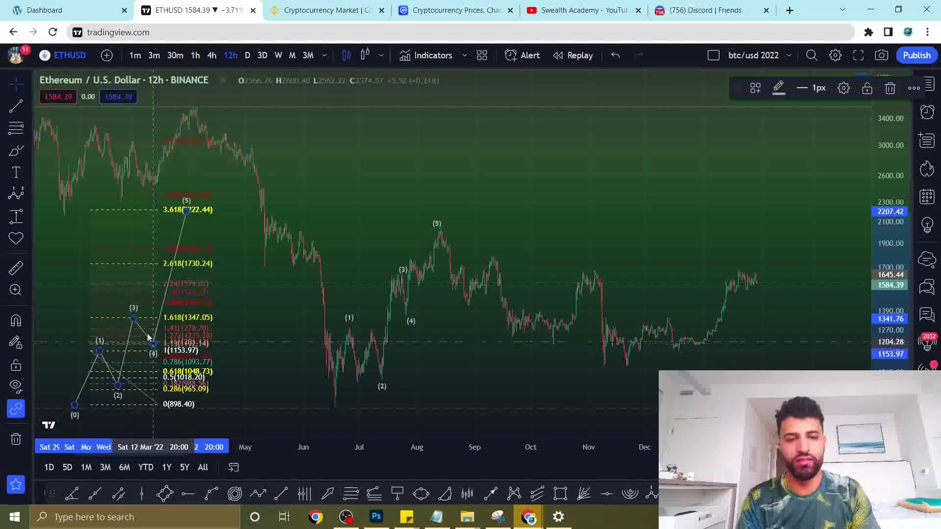
Move the schematic wave's point (3) to the 2.618 Fibonacci level and point (4) to about 1486, and delete the retracement.
mouse_move(133, 319)
left_mouse_down()
mouse_move(147, 301)
mouse_move(148, 265)
left_mouse_up()
left_click_drag(153, 344, 167, 301)
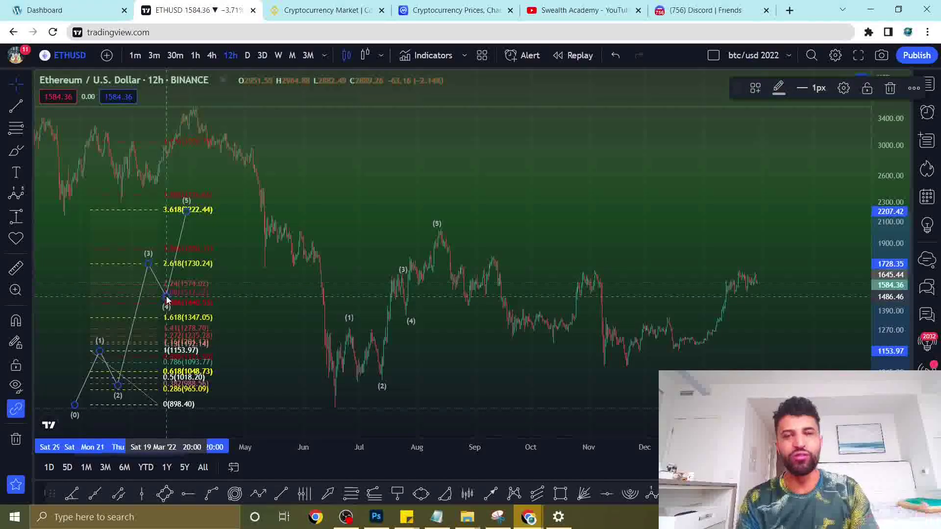
left_click(205, 301)
key("Delete")
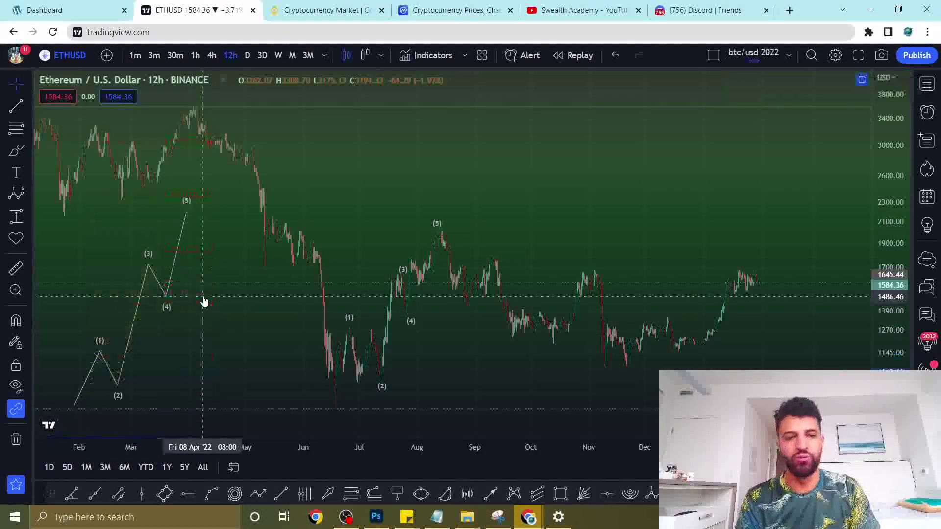
Trace the June–August 2022 impulse with a five-leg path from the June low through points (1) to (4), ending at (5) near 1942.
left_click_drag(147, 256, 190, 275)
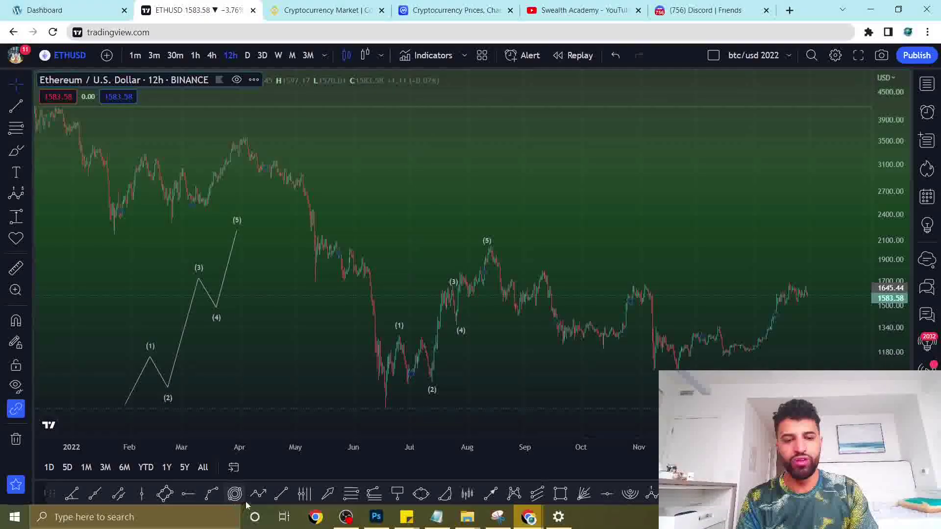
left_click(258, 494)
left_click(388, 400)
left_click(411, 340)
left_click(435, 376)
left_click(446, 293)
left_click(460, 327)
left_click(488, 255)
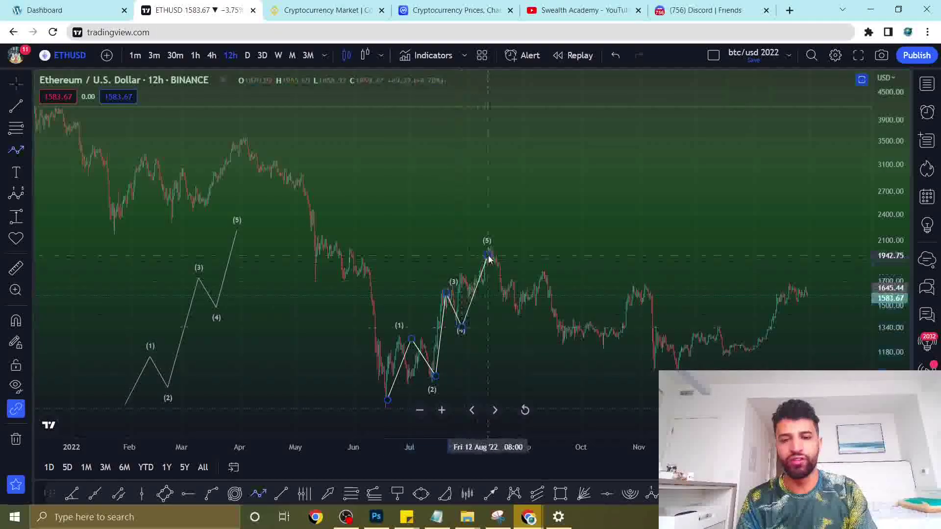
key("Escape")
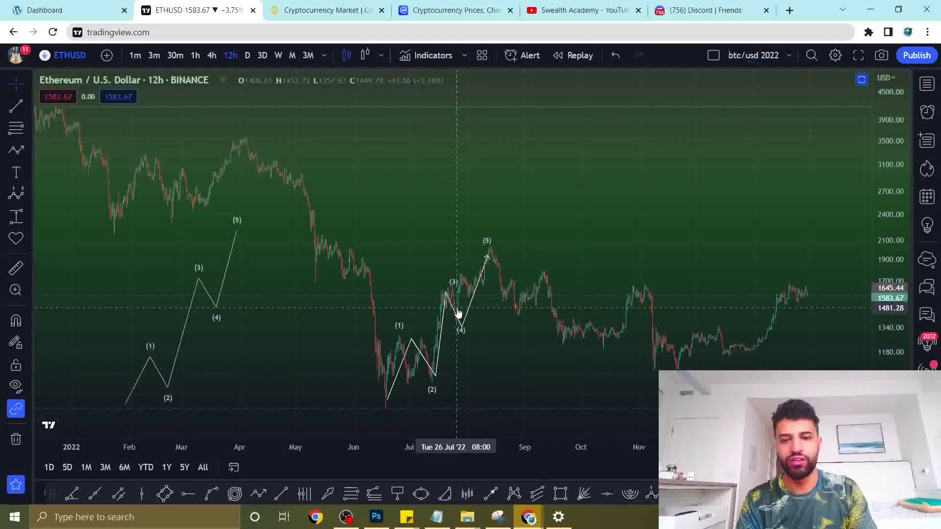
Mark point (5) of the schematic wave with a short brush stroke and undo the stroke.
left_click(28, 155)
left_click(69, 151)
left_click_drag(229, 220, 237, 212)
key("ctrl+z")
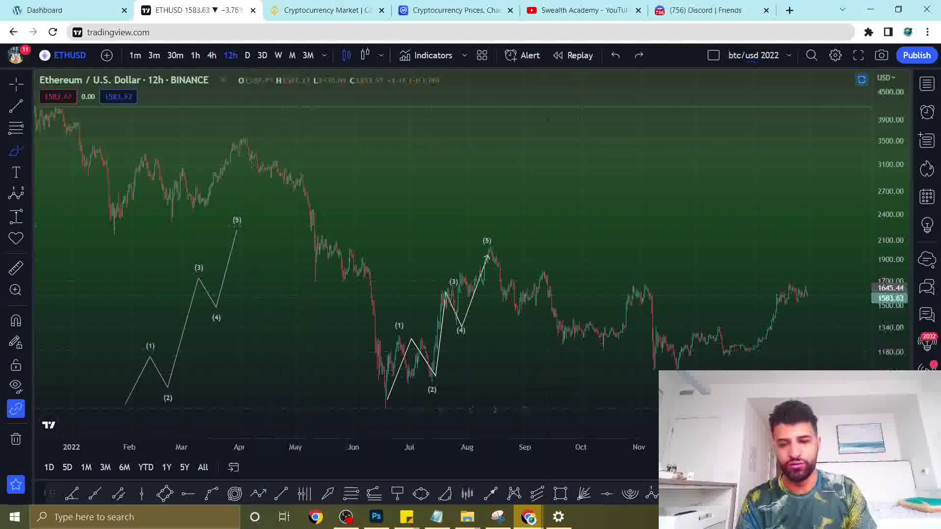
Draw an Elliott ABC correction from the schematic wave's point (5), with A at about 1578, B at about 1877 and C at about 1265.
left_click(675, 494)
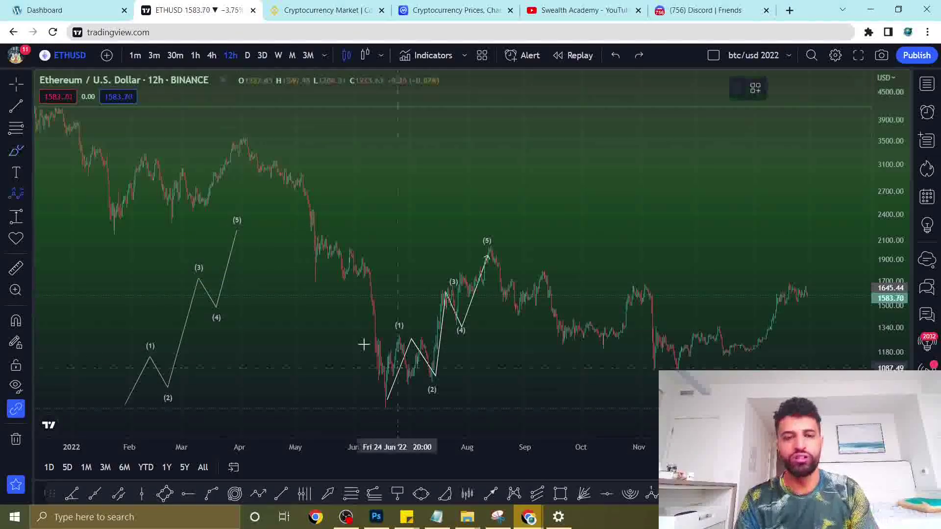
left_click(238, 233)
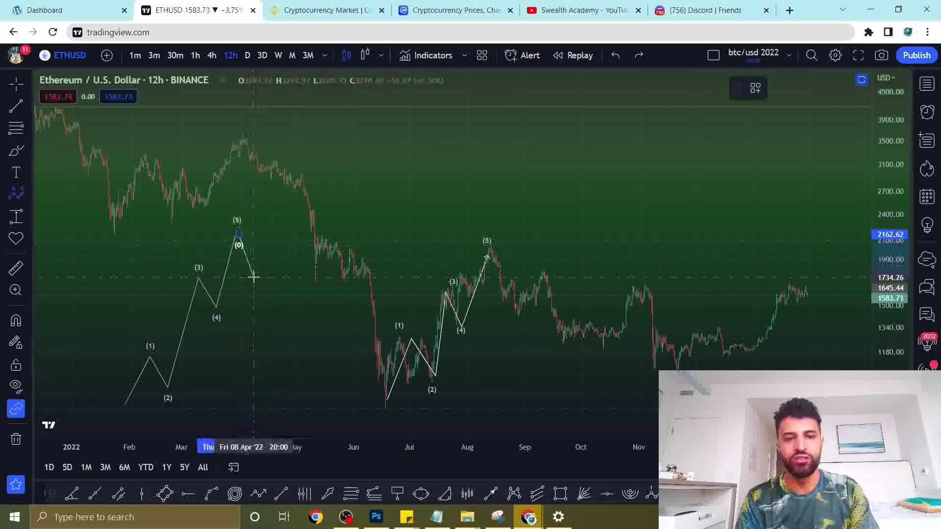
left_click(258, 295)
left_click(279, 263)
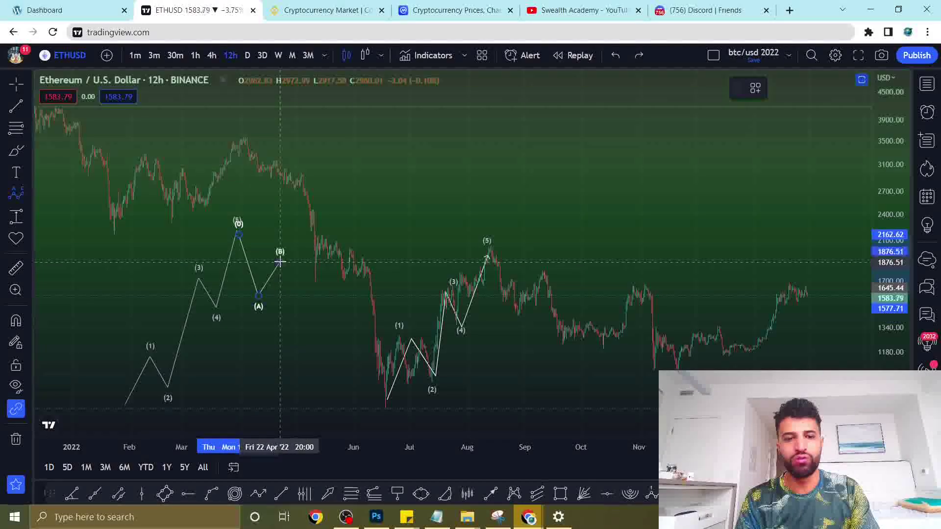
left_click(313, 338)
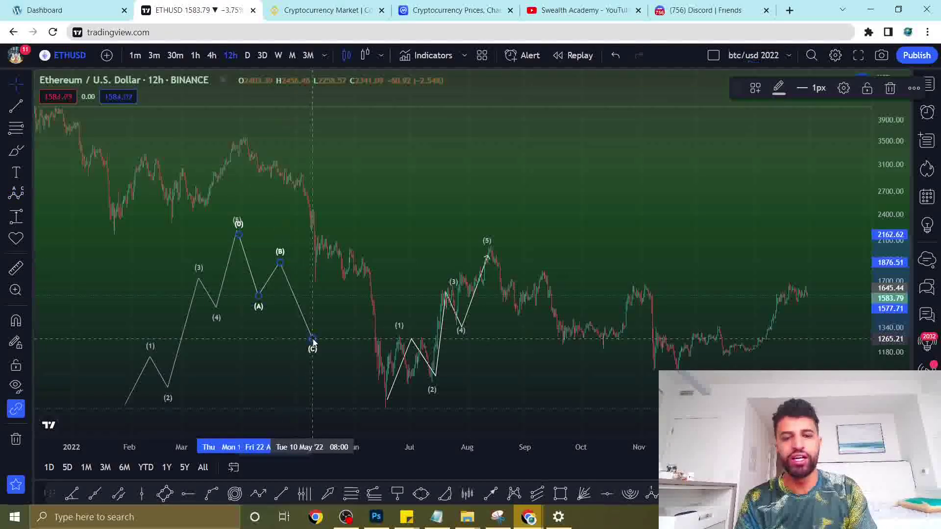
left_click(380, 337)
Start a second impulse wave from point (C), with (1) at about 2169, (2) at 1696, (3) at 3395, (4) at 2722, and undo it and the correction.
left_click(652, 494)
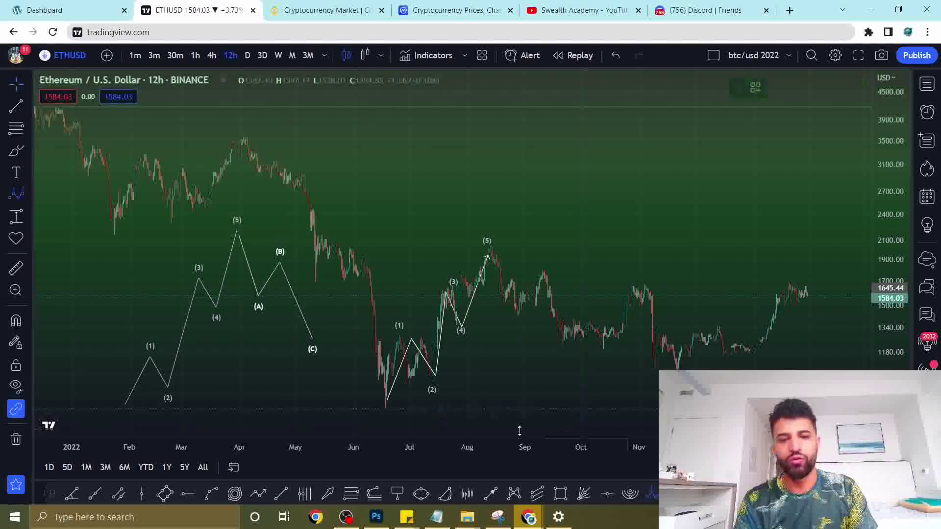
left_click(319, 340)
left_click(339, 234)
left_click(368, 281)
left_click(381, 147)
left_click(413, 191)
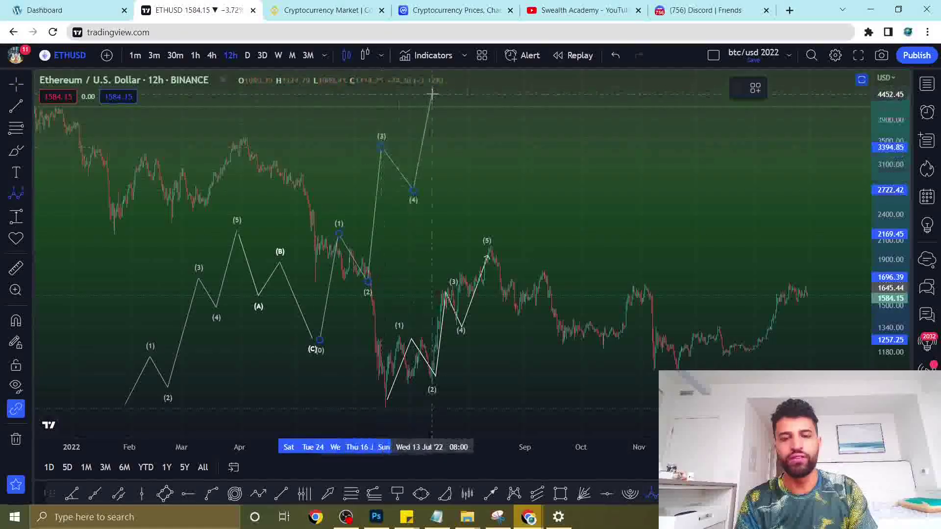
key("ctrl+z")
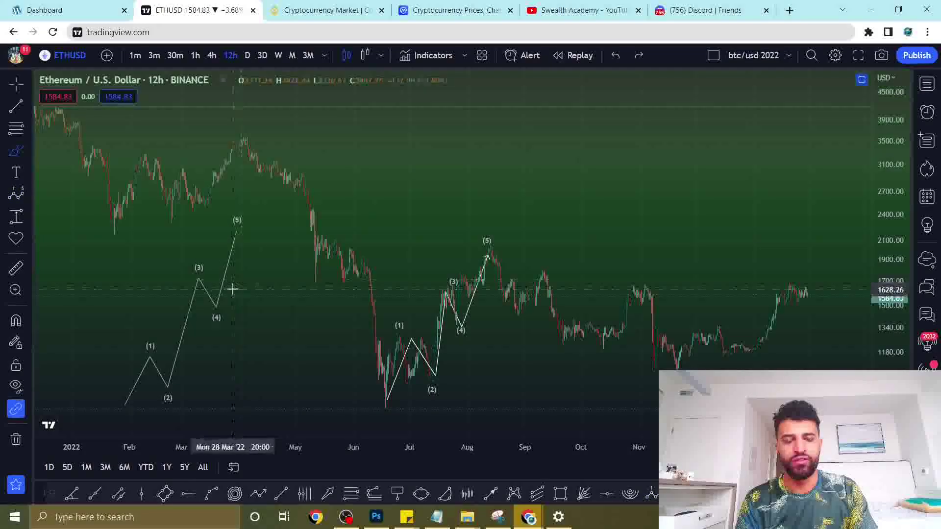
Circle the schematic wave's leg from point (2) to point (3) with the brush.
mouse_move(203, 260)
left_mouse_down()
mouse_move(189, 267)
mouse_move(154, 341)
mouse_move(170, 401)
left_mouse_up()
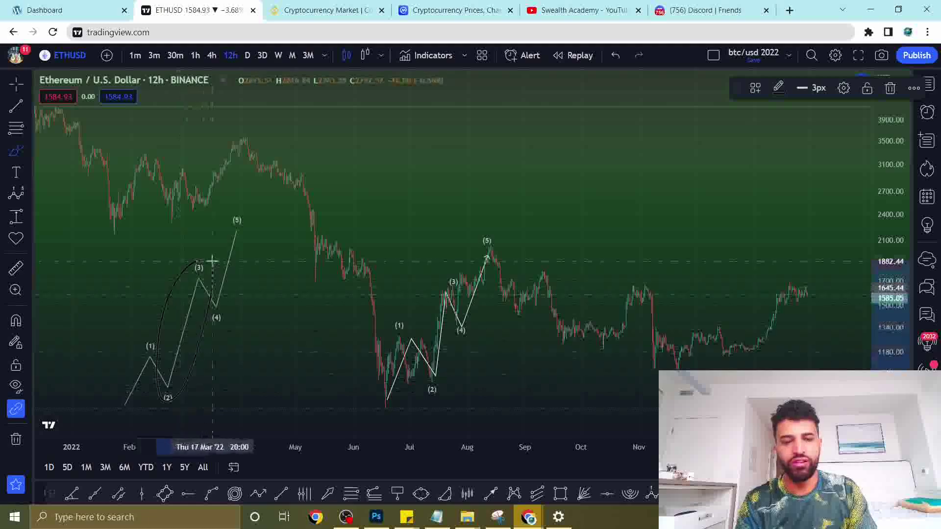
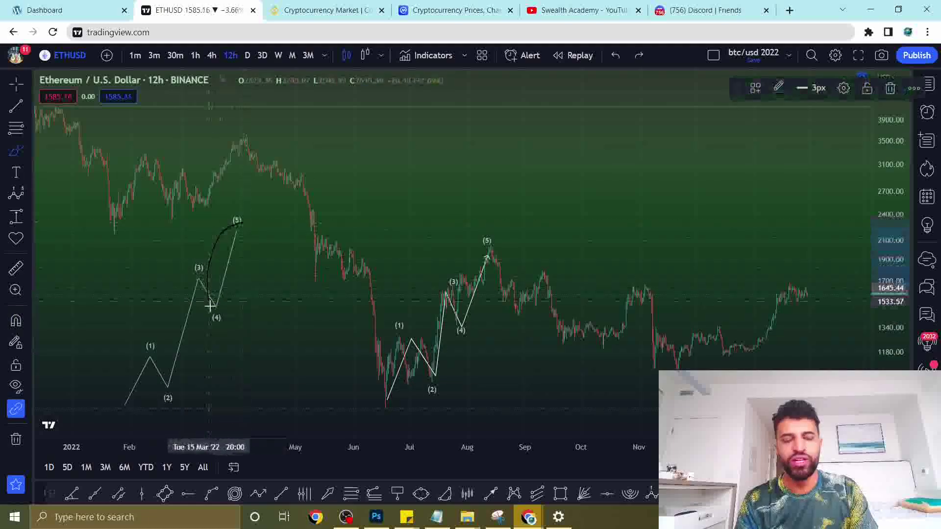
Undo the brush circle and draw an impulse from the schematic's (2) to (3): (1) about 1234, (2) 1098, (3) 1514, (4) 1348, (5) 1691.
key("ctrl+z")
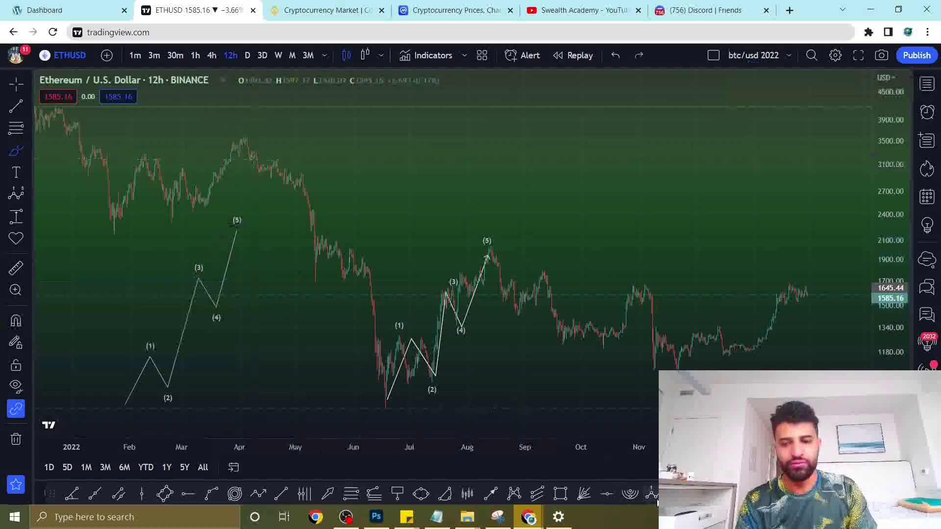
left_click(654, 495)
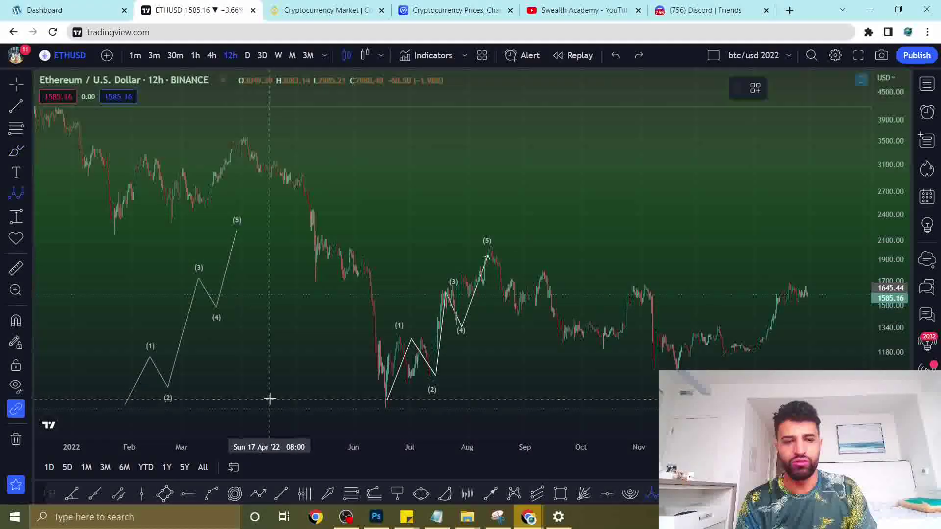
left_click(167, 387)
left_click(174, 344)
left_click(181, 366)
left_click(185, 303)
left_click(192, 327)
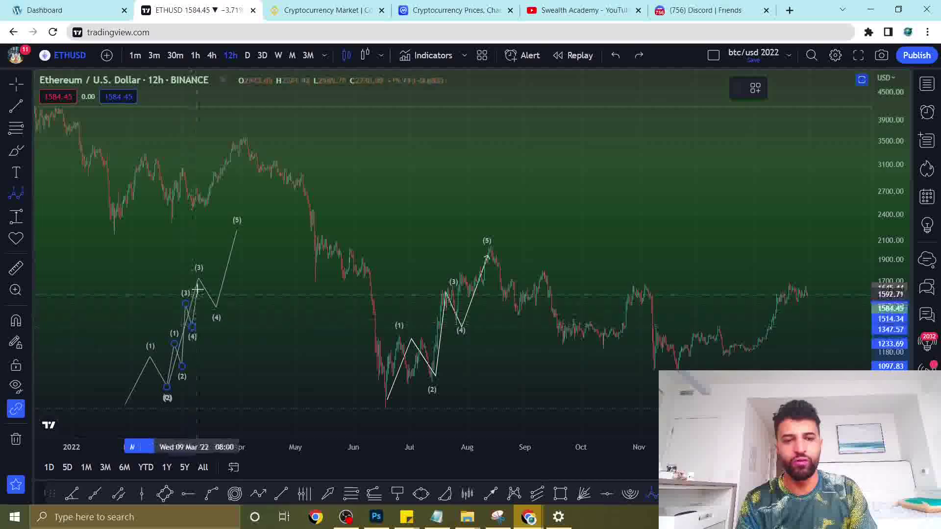
left_click(198, 276)
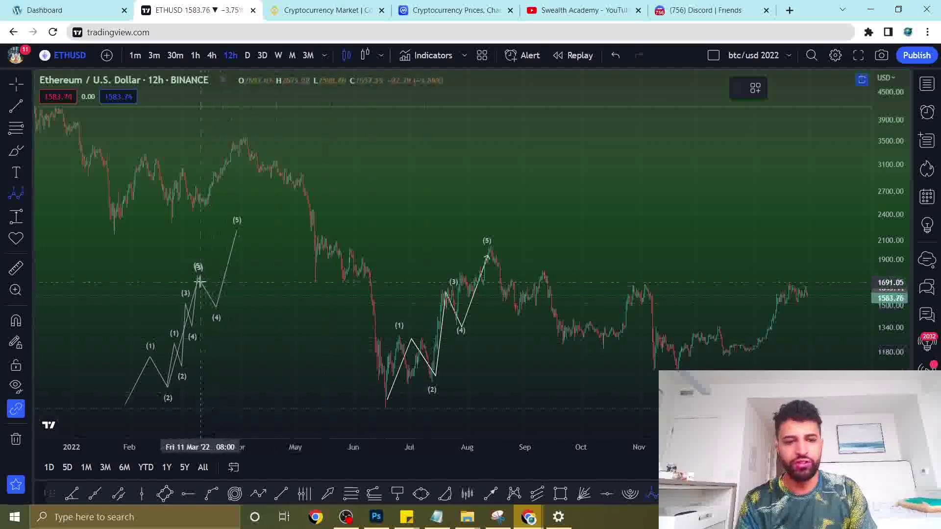
key("Escape")
left_click_drag(196, 278, 193, 282)
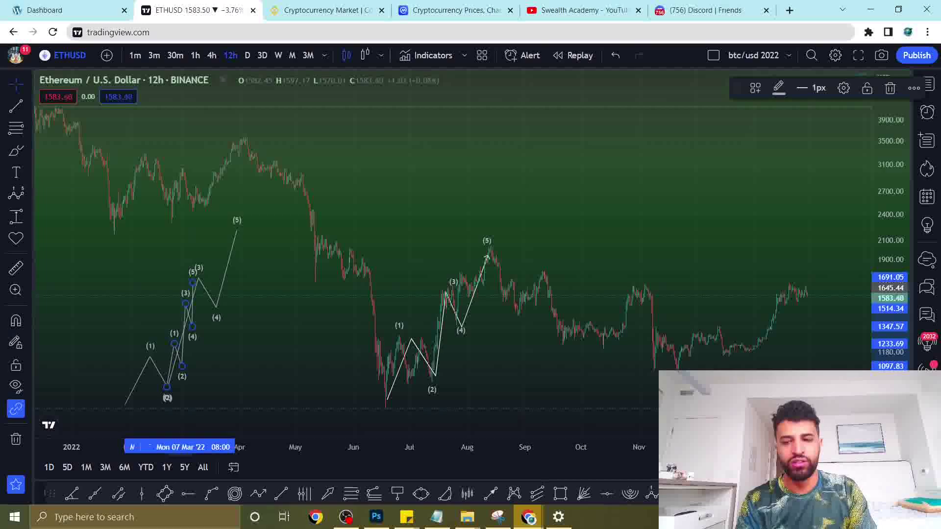
Draw an Elliott ABC correction from the schematic wave's point (3) to point (4), with A at about 1553, B at about 1644 and C at about 1490.
left_click(676, 494)
left_click(199, 278)
left_click(201, 299)
left_click(208, 288)
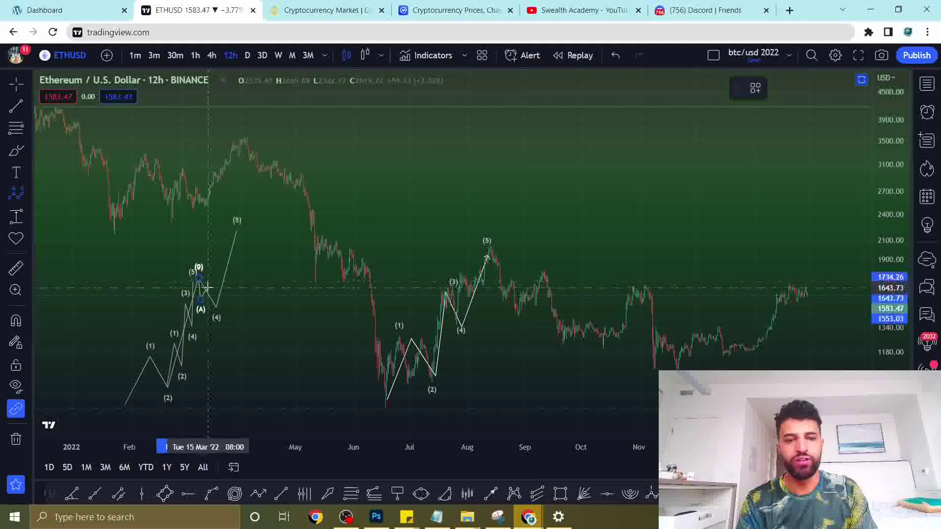
left_click(214, 318)
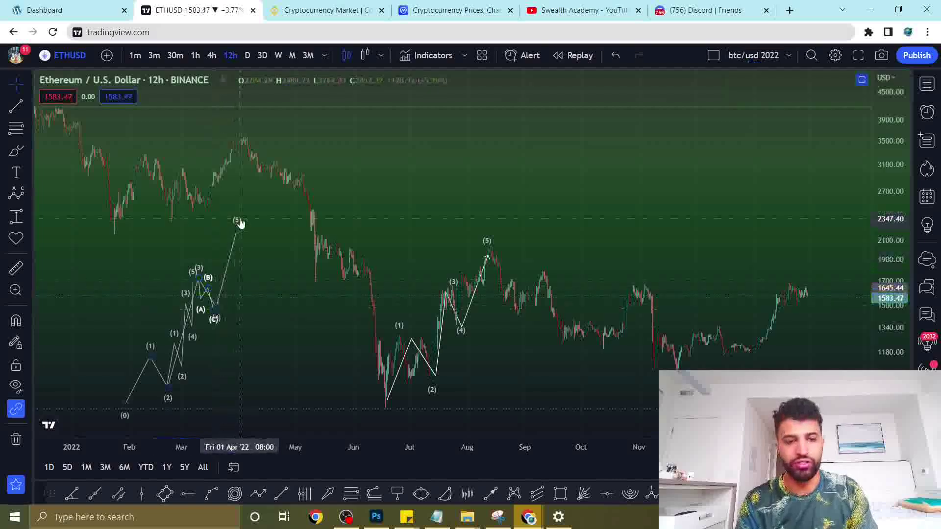
Move the schematic wave's point (5) to about 2340 and draw an Elliott ABC correction falling from it.
mouse_move(241, 223)
left_mouse_down()
mouse_move(254, 228)
mouse_move(228, 235)
mouse_move(238, 223)
left_mouse_up()
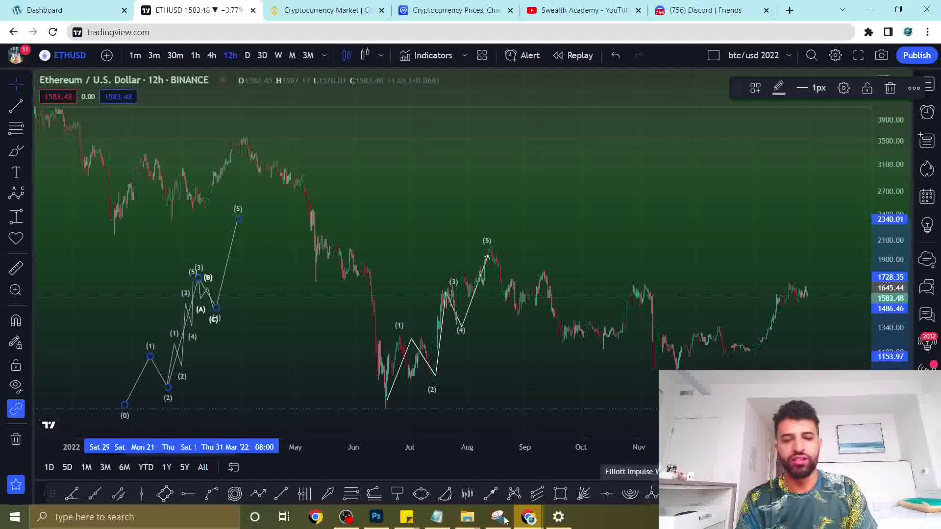
left_click(263, 494)
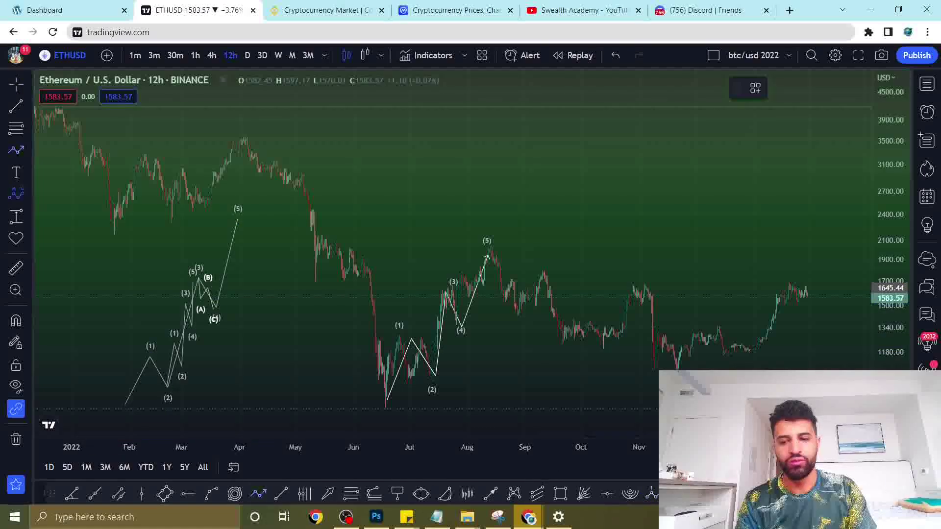
left_click(240, 222)
left_click(253, 265)
left_click(265, 236)
left_click(286, 304)
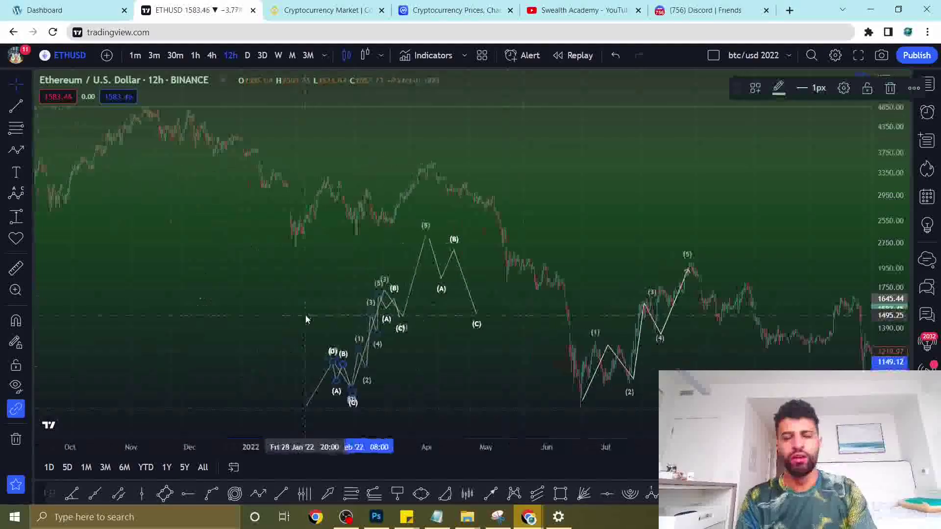
Draw a small Elliott ABC correction between the schematic wave's points (1) and (2).
left_click(508, 288)
left_click_drag(451, 289, 308, 294)
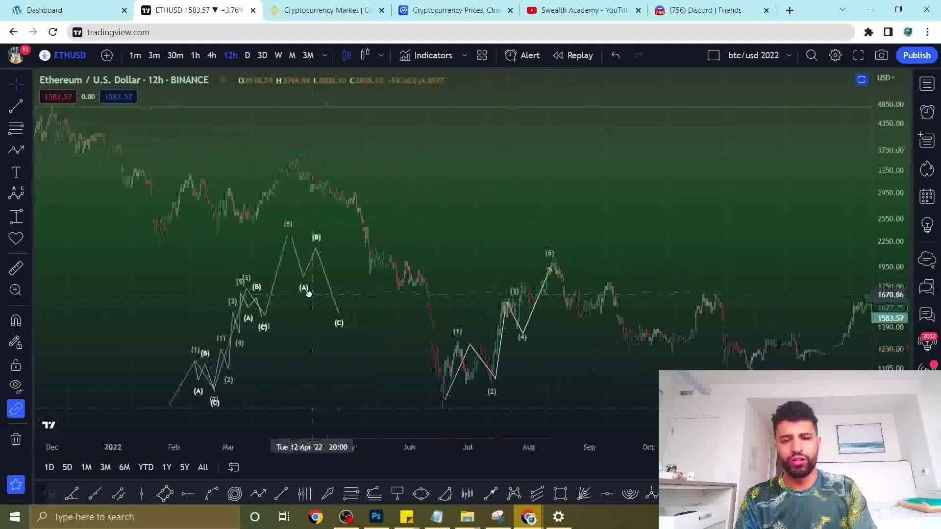
scroll(309, 293, "up", 1)
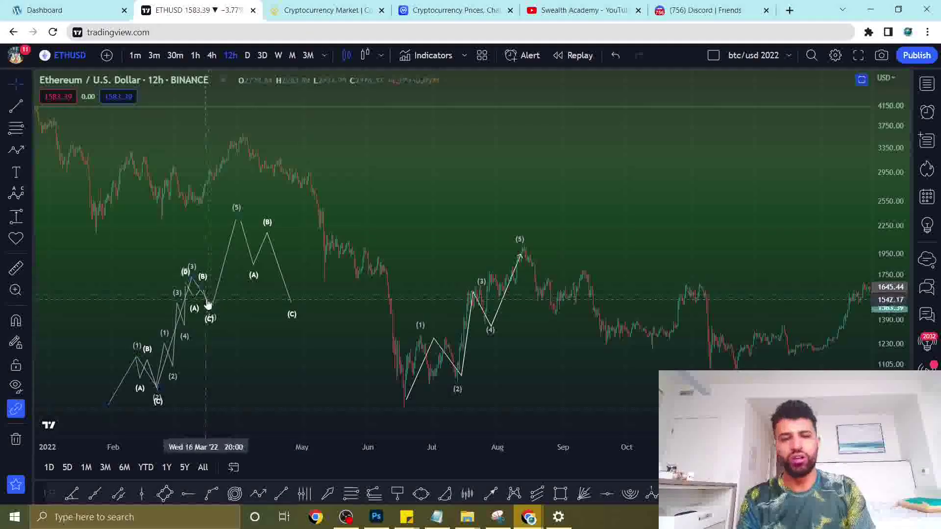
Delete the schematic's main impulse wave and its wave 4 ABC correction, and undo both deletions.
left_click(208, 304)
key("Delete")
left_click(208, 304)
key("Delete")
double_click(206, 299)
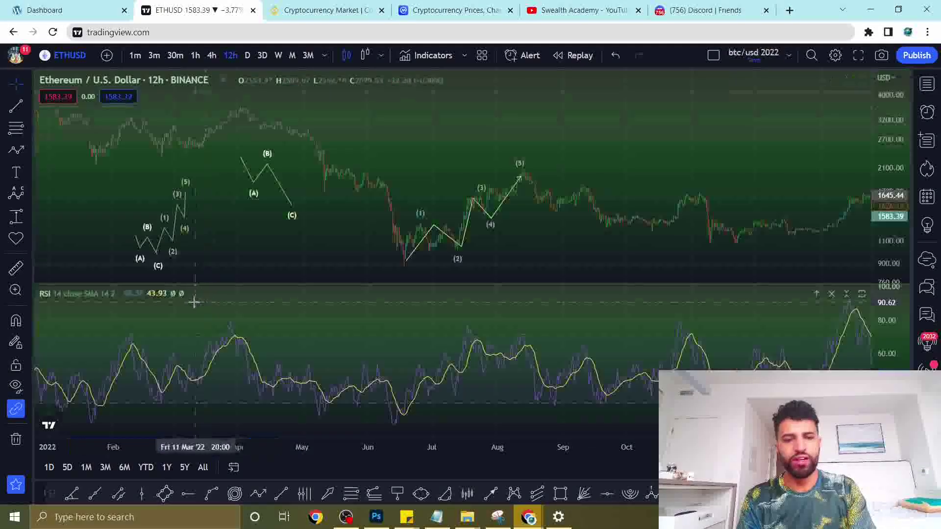
key("ctrl+z")
key("ctrl+z")
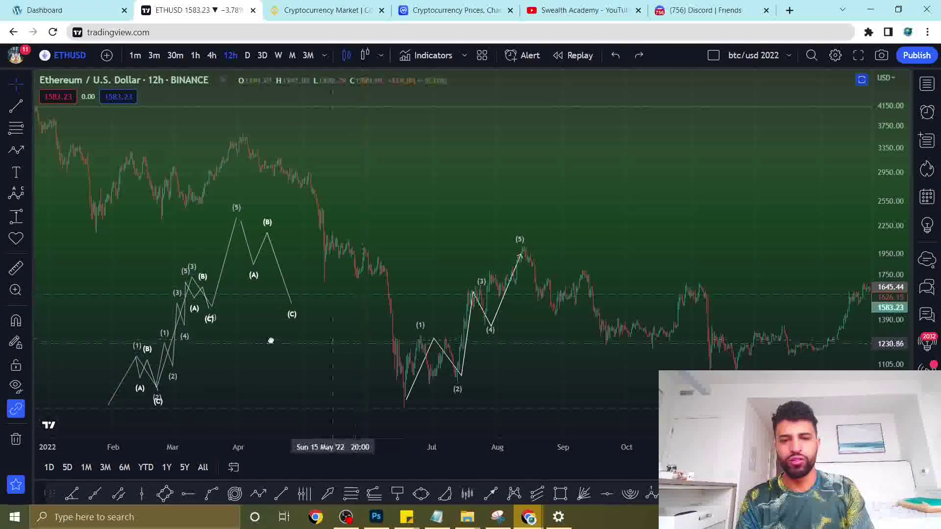
Draw an Elliott ABC correction from the August high at about 2021, with A at about 1197, B at about 1637 and C at about 1087.
scroll(257, 338, "down", 2)
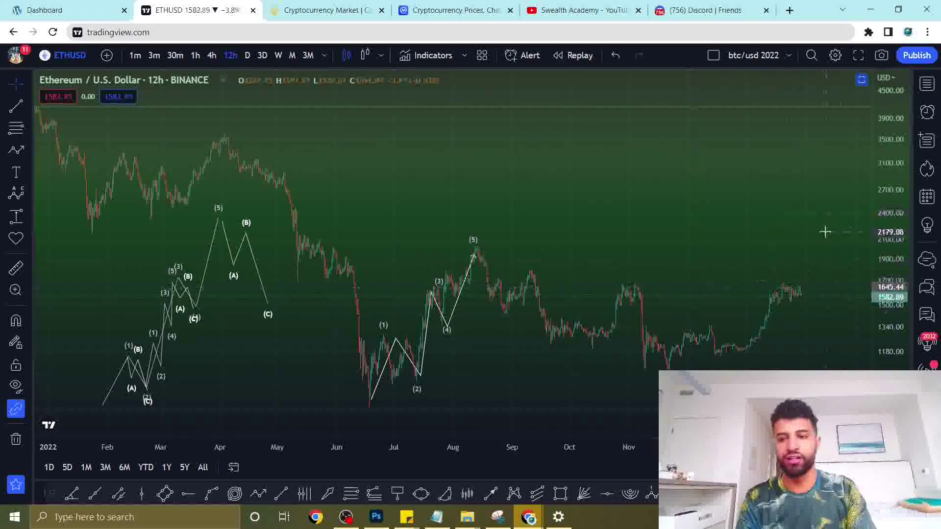
left_click_drag(782, 241, 752, 248)
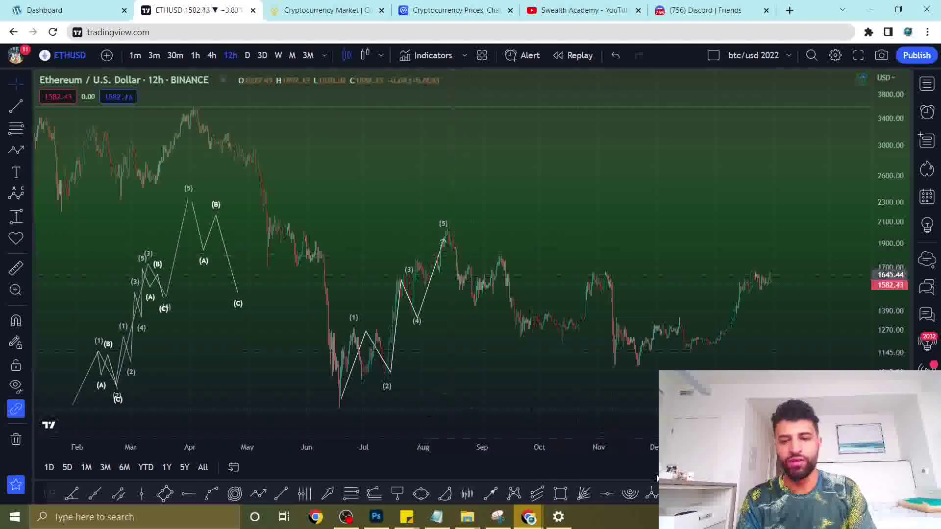
left_click(652, 492)
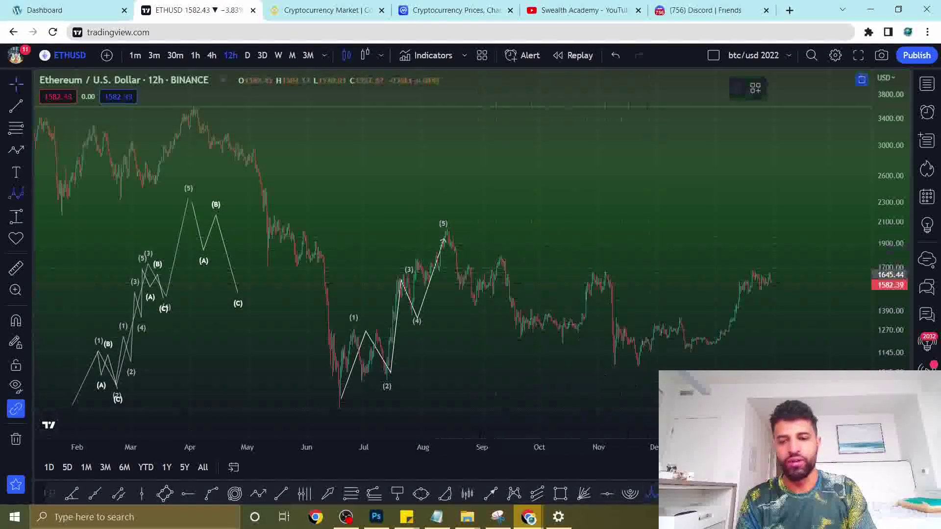
left_click(454, 231)
left_click(528, 333)
left_click(594, 275)
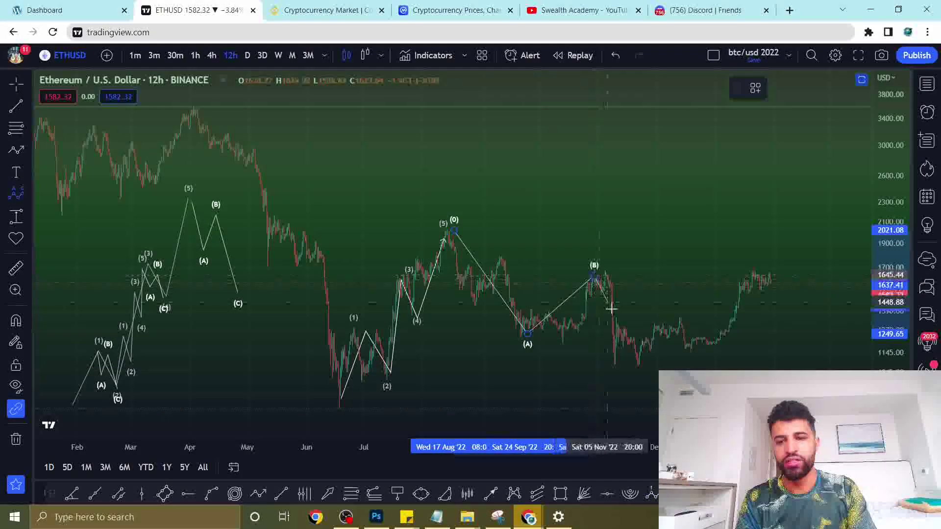
left_click(633, 365)
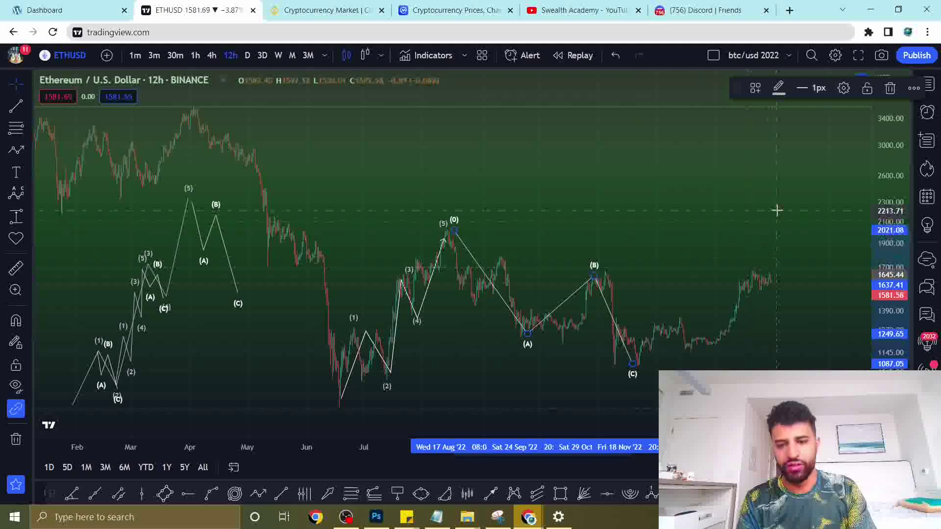
mouse_move(528, 333)
left_mouse_down()
mouse_move(493, 286)
mouse_move(557, 342)
left_mouse_up()
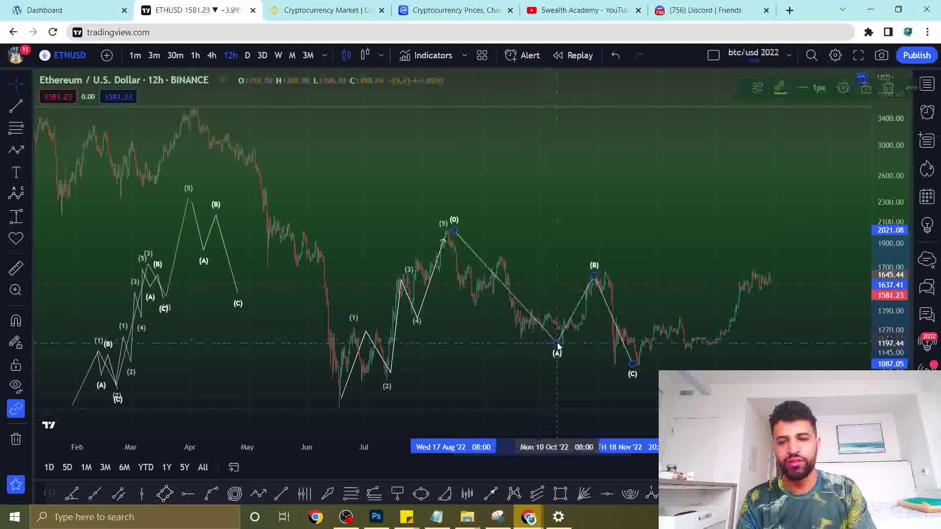
Draw an impulse wave down the price's A leg from about 1948: (1) about 1499, (2) 1773, (3) 1271, (4) 1400, (5) 1191.
left_click(652, 494)
left_click(450, 238)
left_click(473, 294)
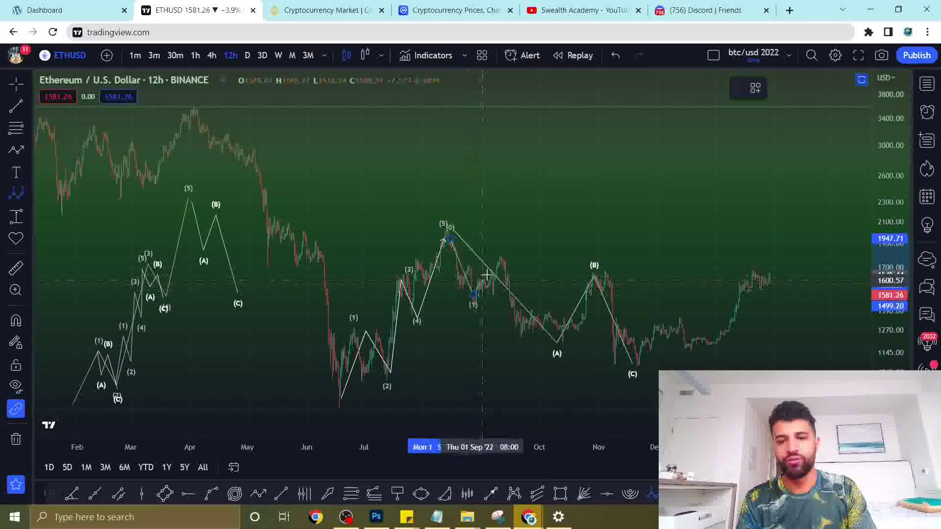
left_click(497, 259)
left_click(521, 330)
left_click(544, 310)
left_click(561, 342)
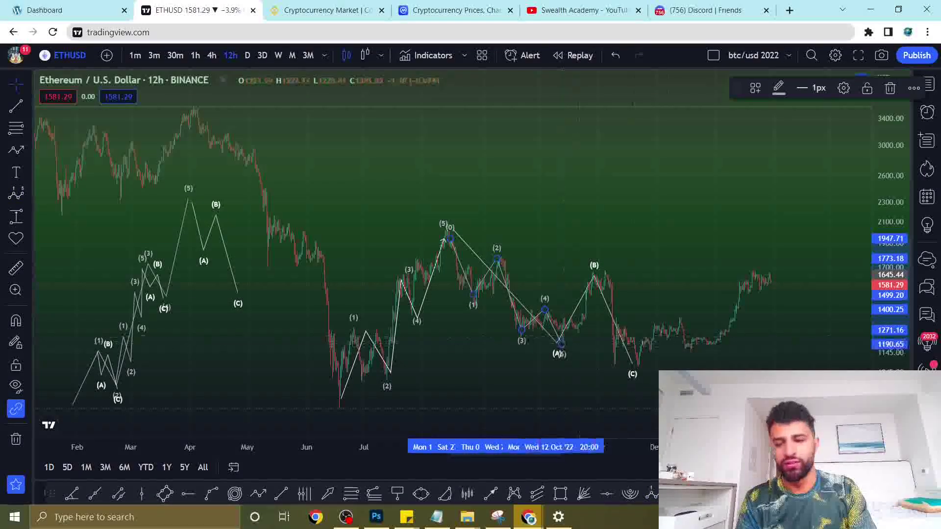
Draw an impulse wave up the price's B leg from about 1171: (1) about 1349, (2) 1278, (3) 1587, (4) 1491, (5) 1624.
left_click(652, 494)
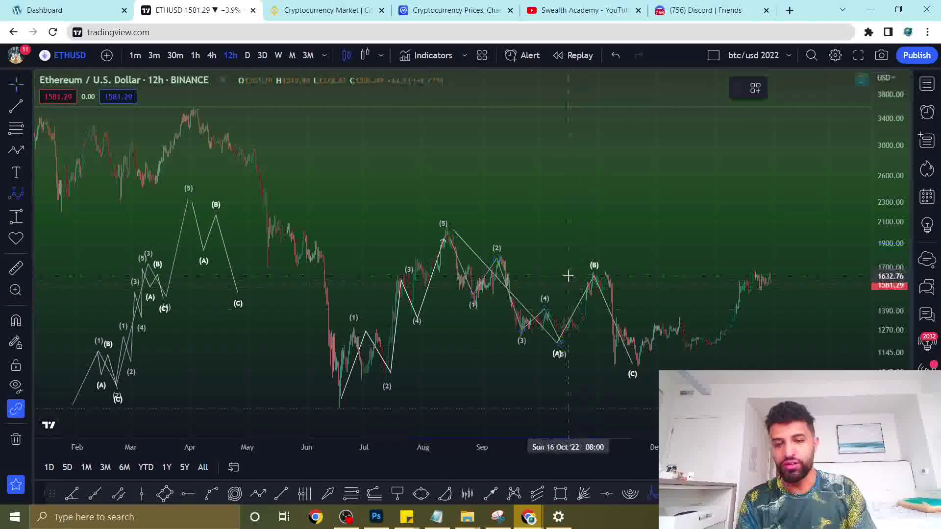
left_click(562, 348)
left_click(568, 317)
left_click(579, 327)
left_click(589, 281)
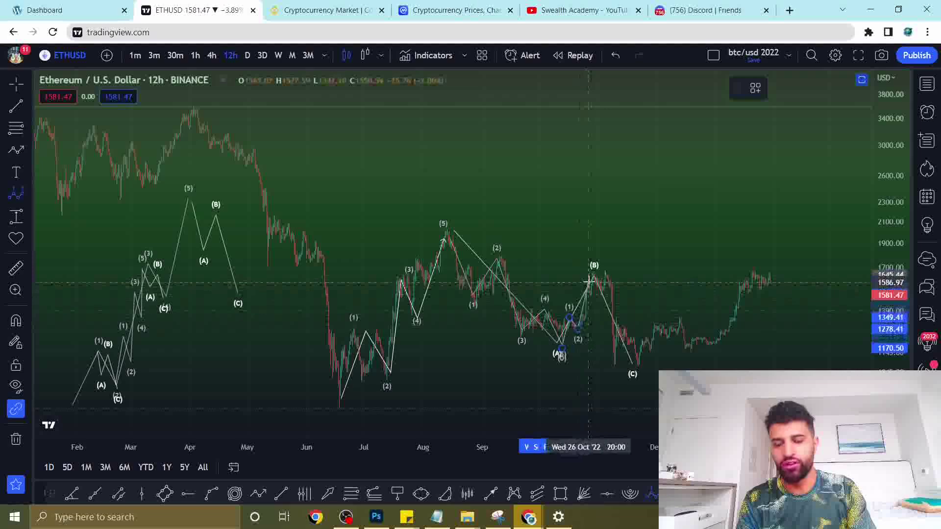
left_click(592, 297)
left_click(597, 273)
double_click(597, 275)
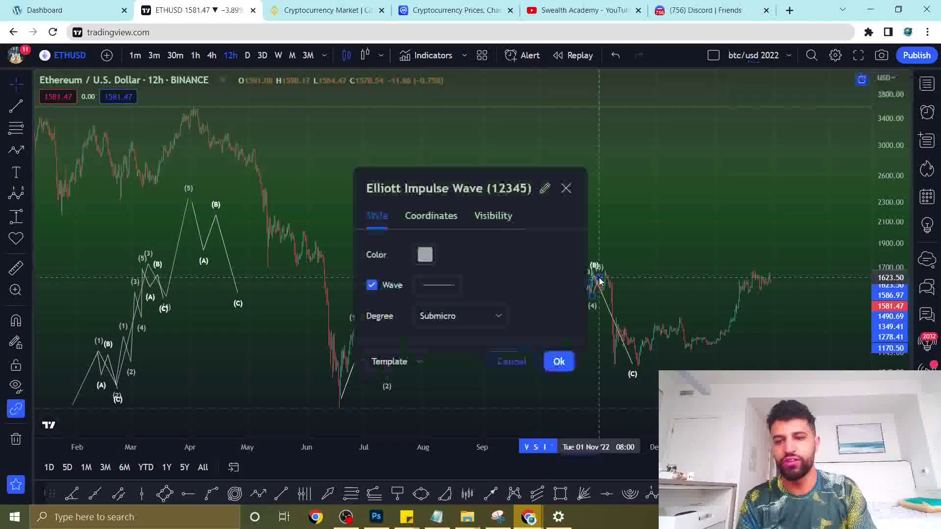
key("Escape")
Move the price correction's point (B) to about 1680 and its point (C) to about 1078.
left_click_drag(596, 273, 599, 270)
mouse_move(632, 371)
left_mouse_down()
mouse_move(625, 377)
mouse_move(620, 366)
mouse_move(606, 291)
mouse_move(621, 366)
mouse_move(637, 370)
left_mouse_up()
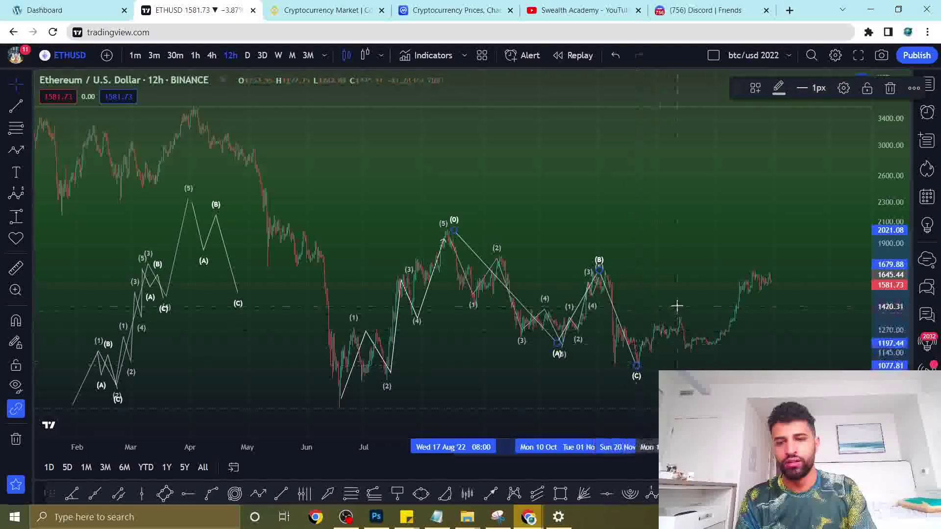
Draw a larger Elliott ABC correction from the June low, with A at about 2015, B at about 1069 and C projected to about 2559.
left_click_drag(676, 307, 567, 309)
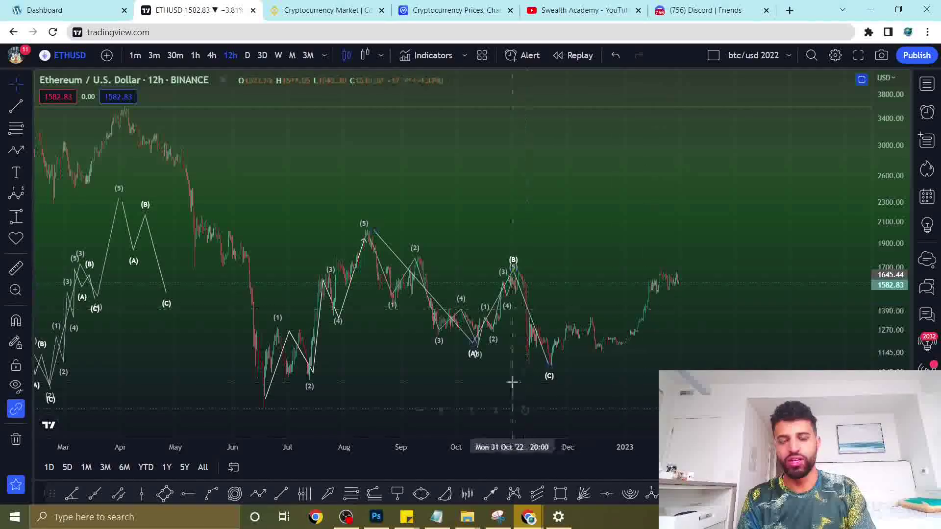
left_click(652, 494)
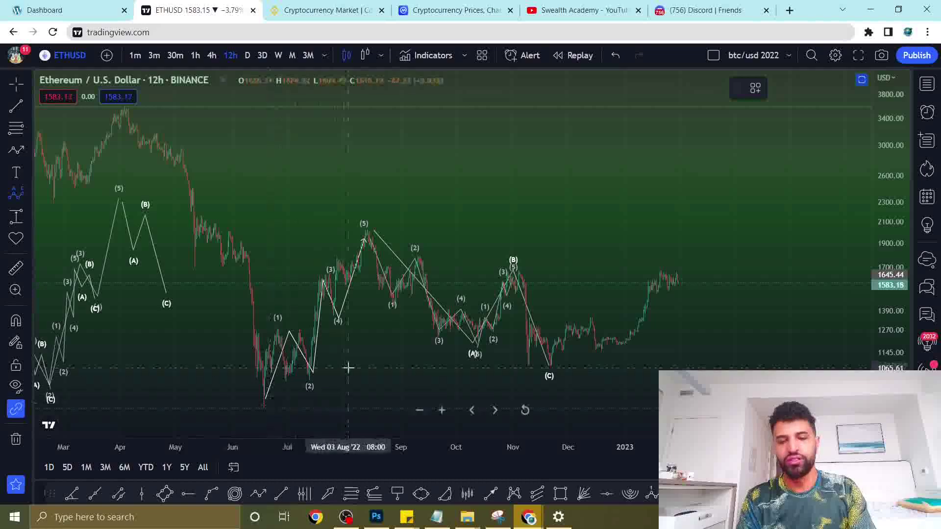
left_click(267, 407)
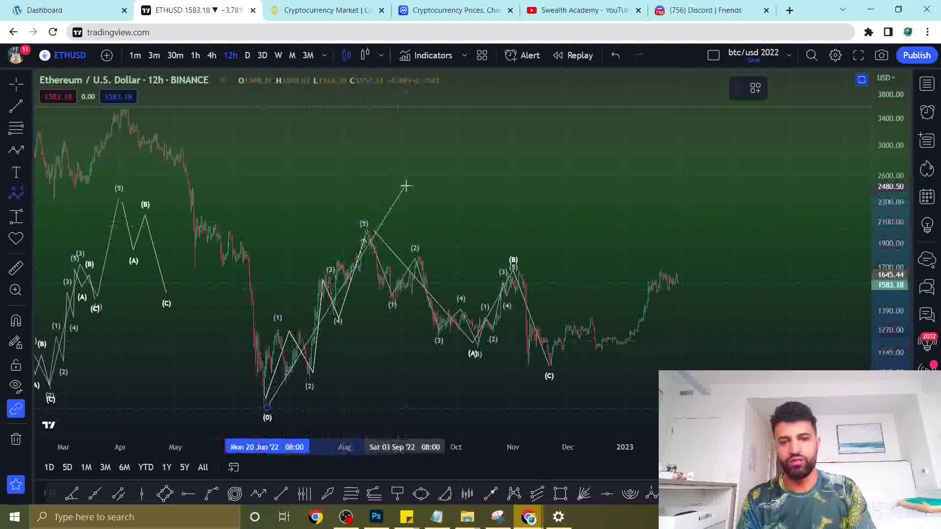
left_click(400, 230)
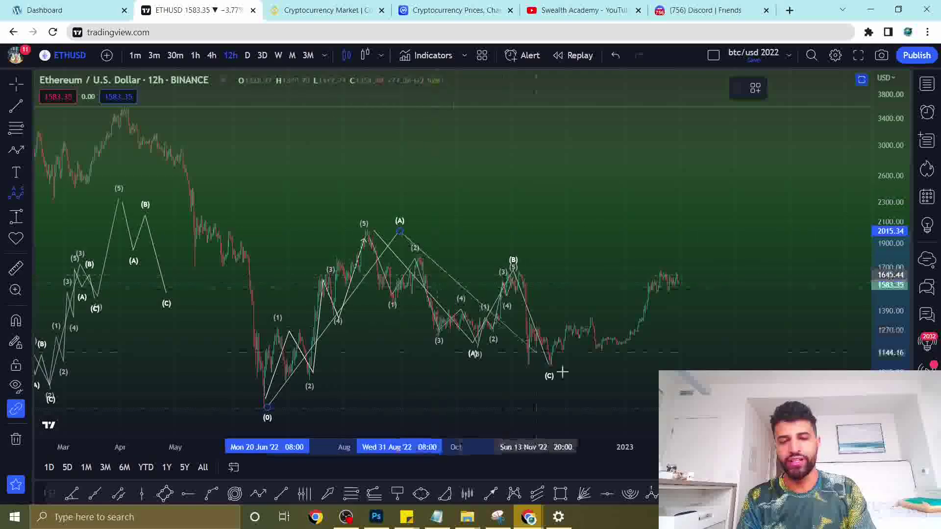
left_click(566, 367)
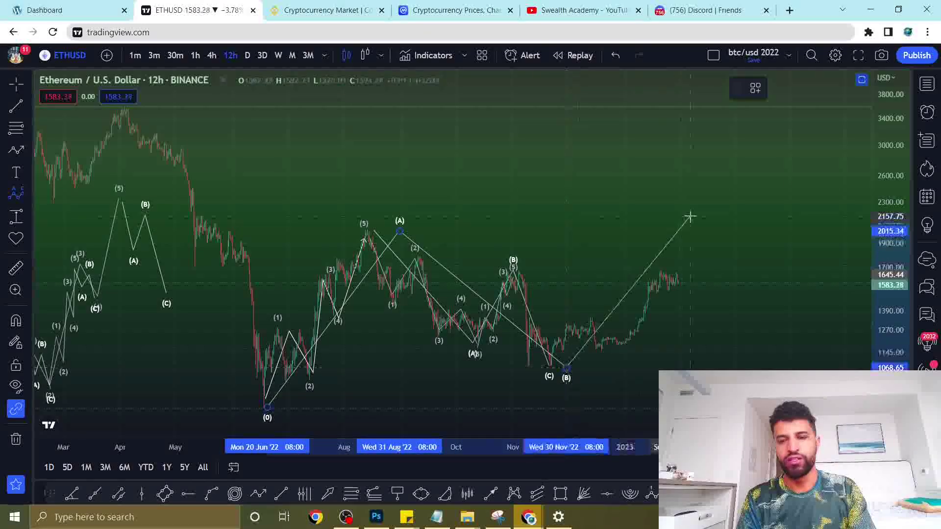
left_click(728, 181)
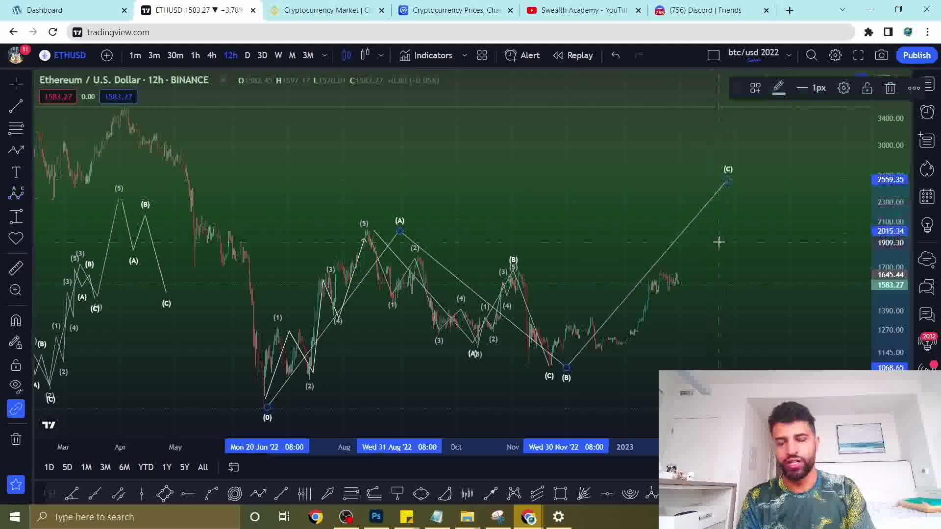
left_click(719, 241)
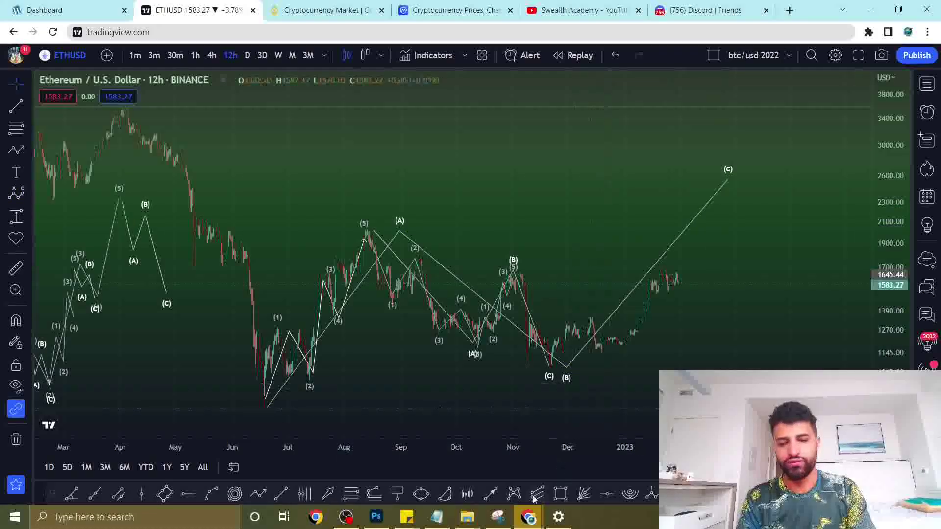
Place a trend-based Fibonacci extension from the June low to the A high at about 2021 and the B low at about 1078.
left_click(374, 494)
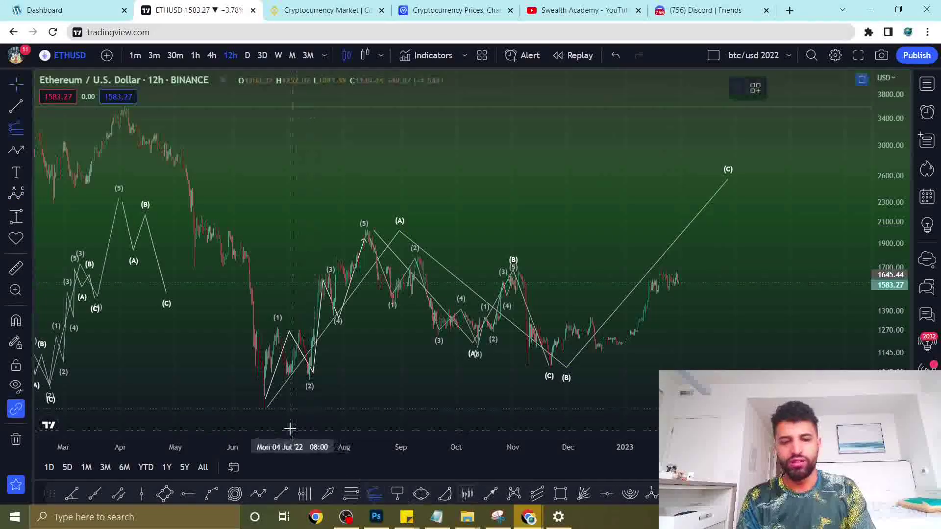
left_click(263, 411)
left_click(376, 230)
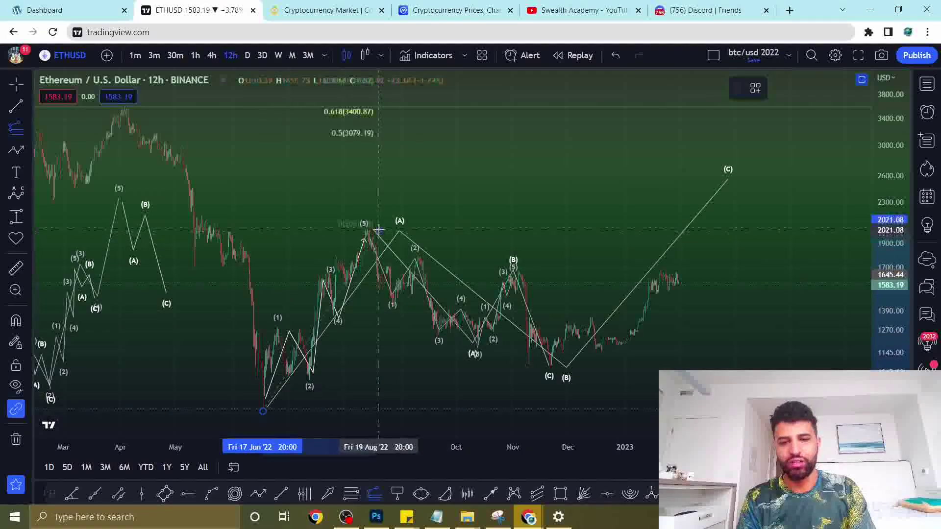
left_click(801, 366)
Move the larger correction's point (C) up to the 1.13 extension level, at about 2796.
left_click_drag(731, 183, 729, 184)
scroll(728, 184, "down", 1)
left_click_drag(904, 152, 901, 185)
left_click_drag(845, 164, 816, 229)
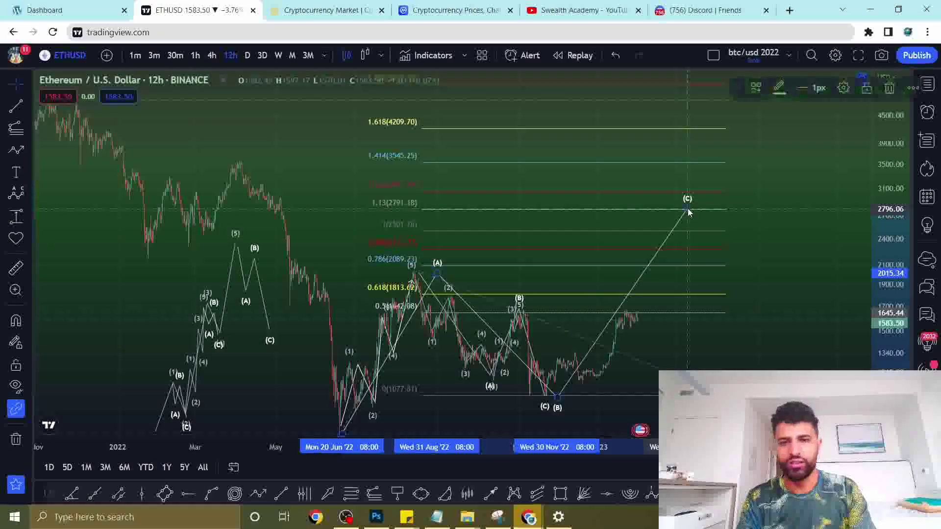
left_click(748, 265)
left_click_drag(757, 253, 775, 207)
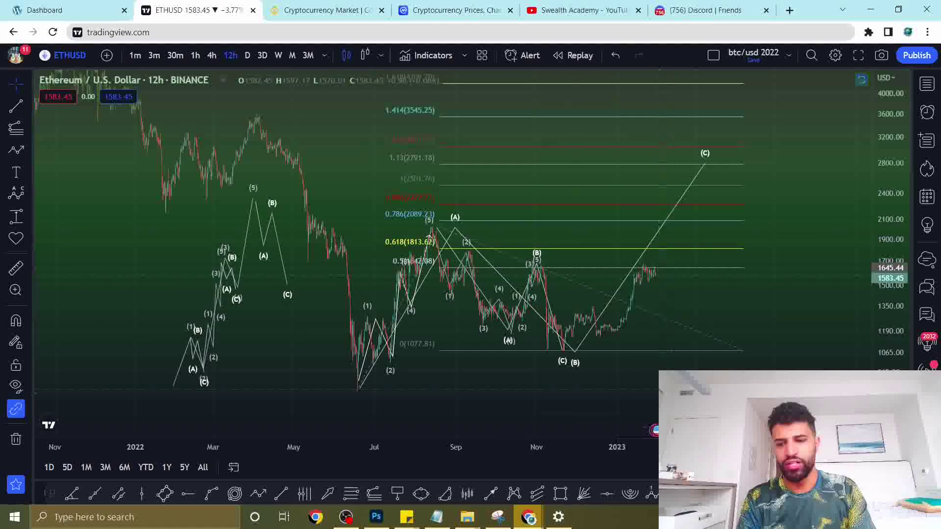
Draw an impulse wave from the November low at about 1065: (1) about 1351, (2) 1174, (3) 1655, (4) 1474, (5) 1983.
left_click(561, 352)
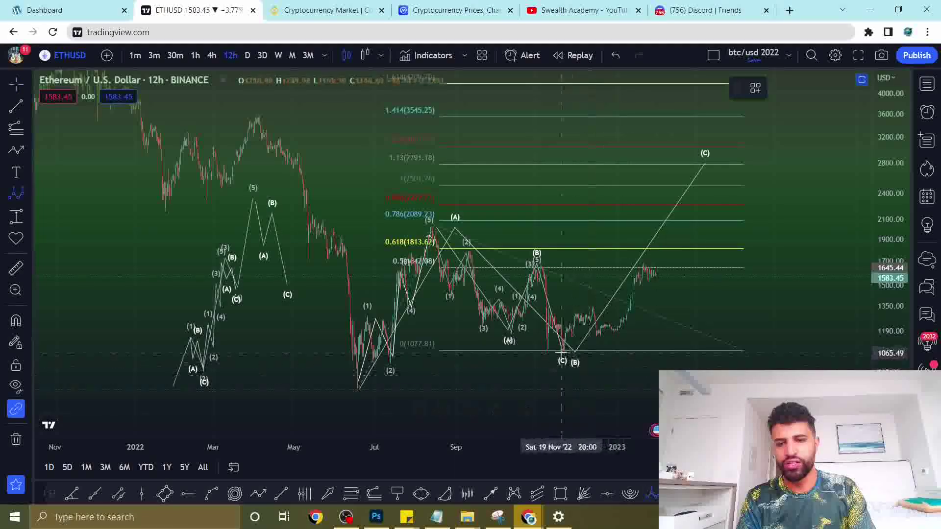
left_click(587, 307)
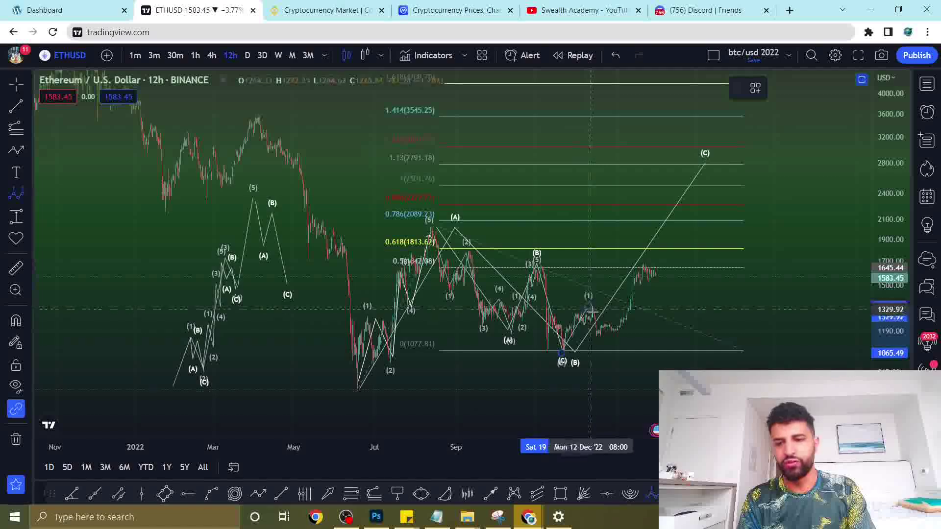
left_click(612, 334)
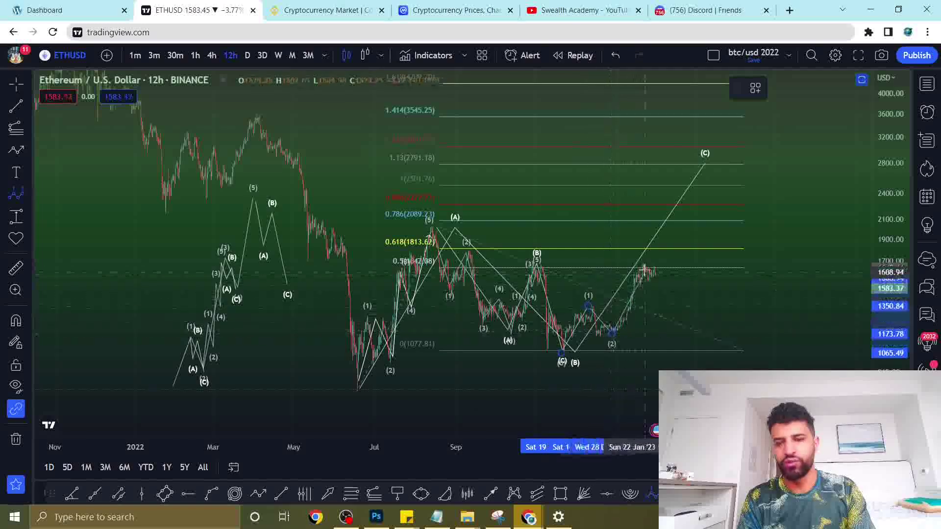
left_click(645, 266)
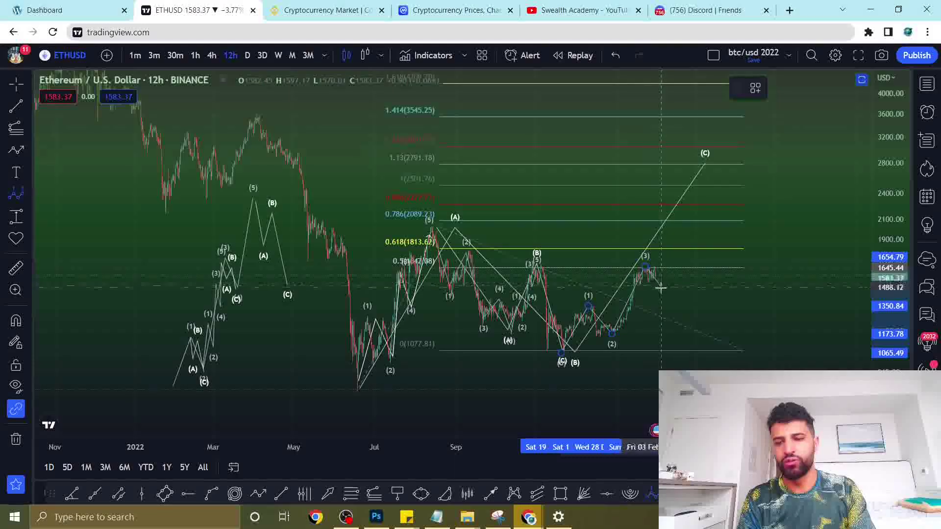
left_click(661, 290)
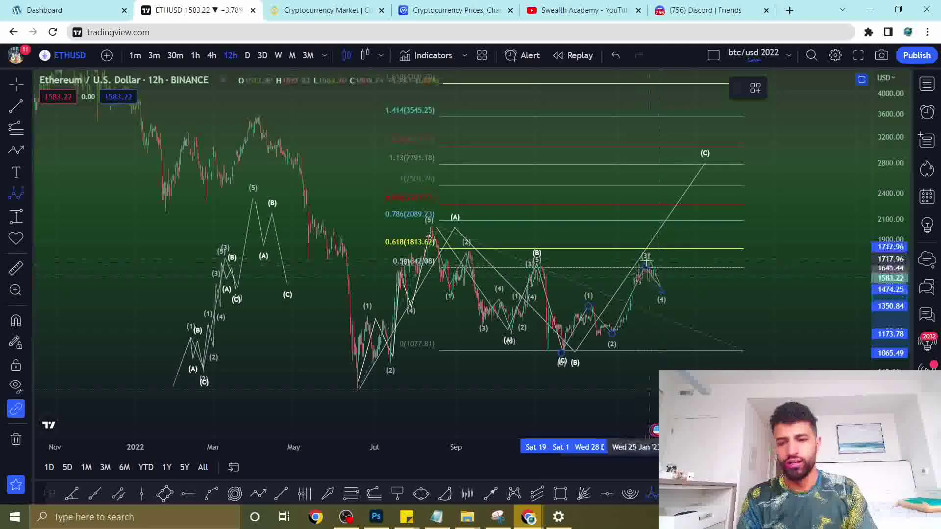
left_click(678, 230)
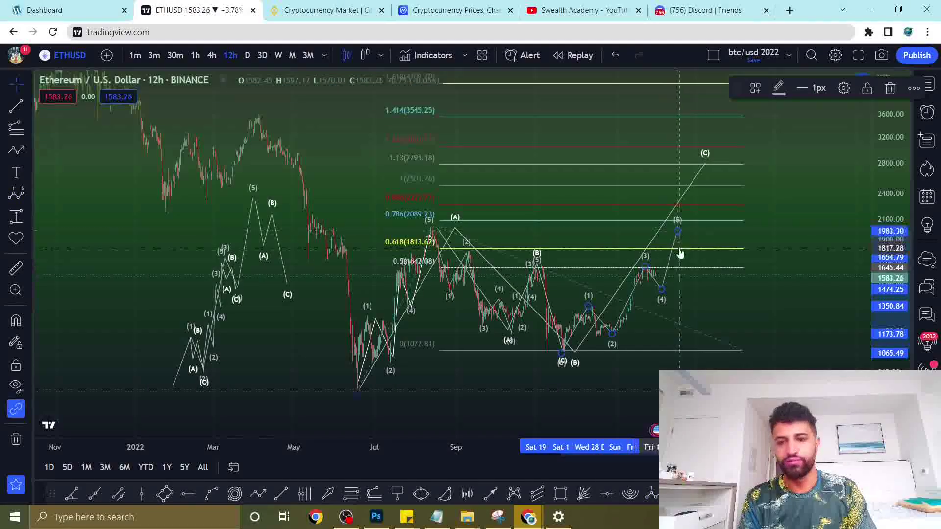
left_click(597, 305)
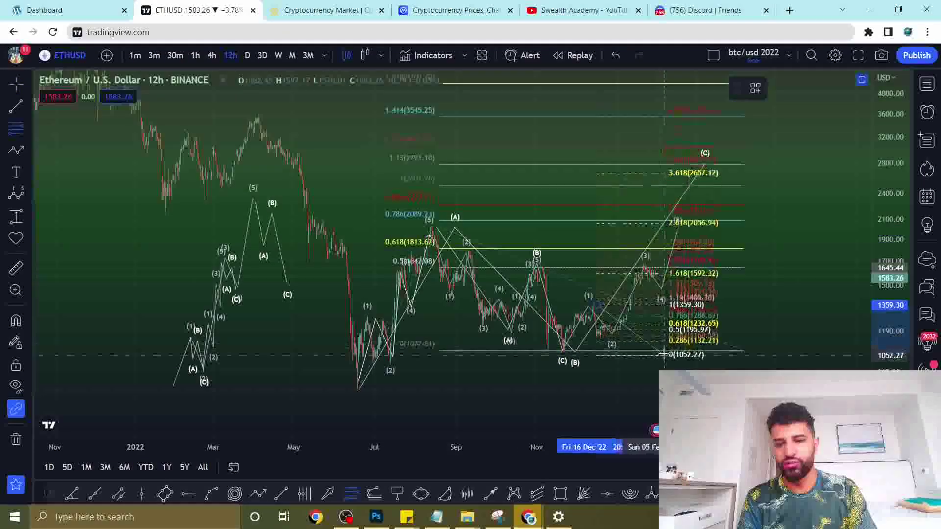
left_click(664, 351)
scroll(654, 298, "up", 2)
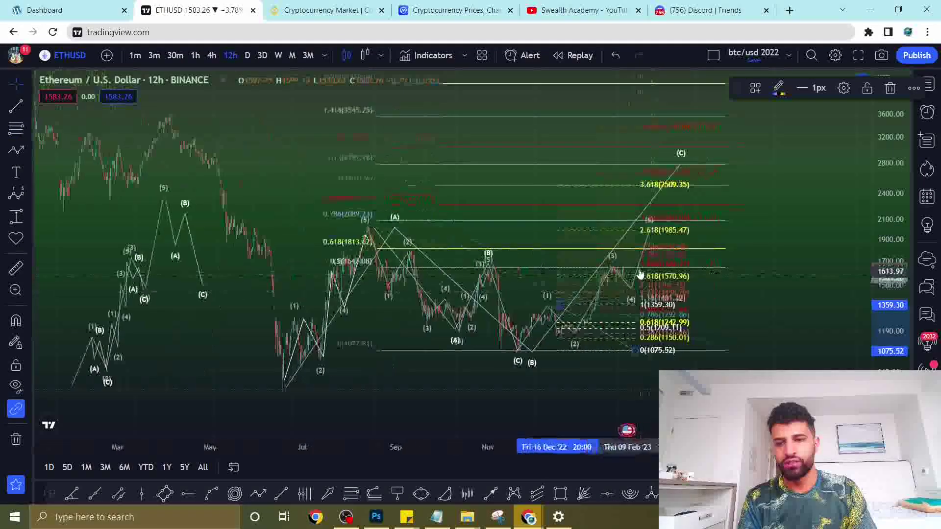
key("Delete")
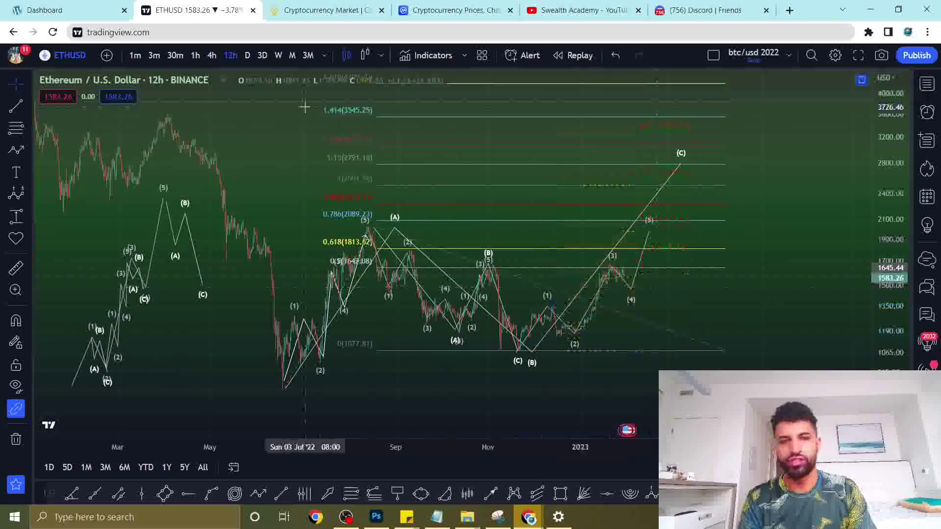
Switch the chart to the 4h timeframe and place a Fibonacci retracement over wave (1), from about 1345 down to about 1085.
left_click(196, 56)
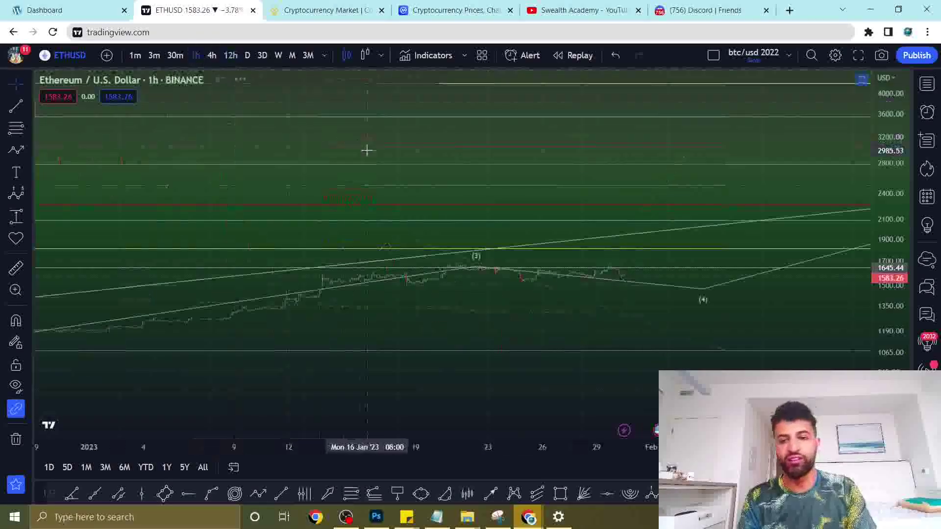
scroll(618, 340, "down", 5)
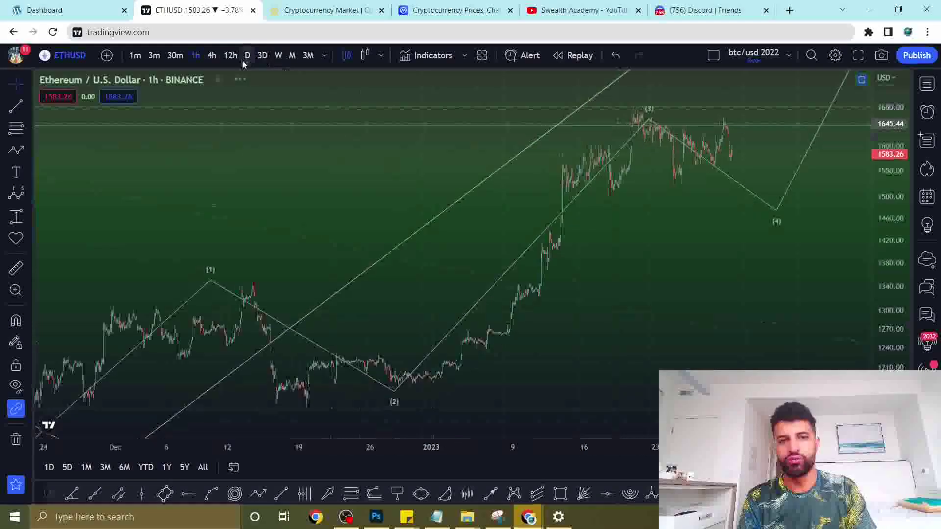
left_click(218, 60)
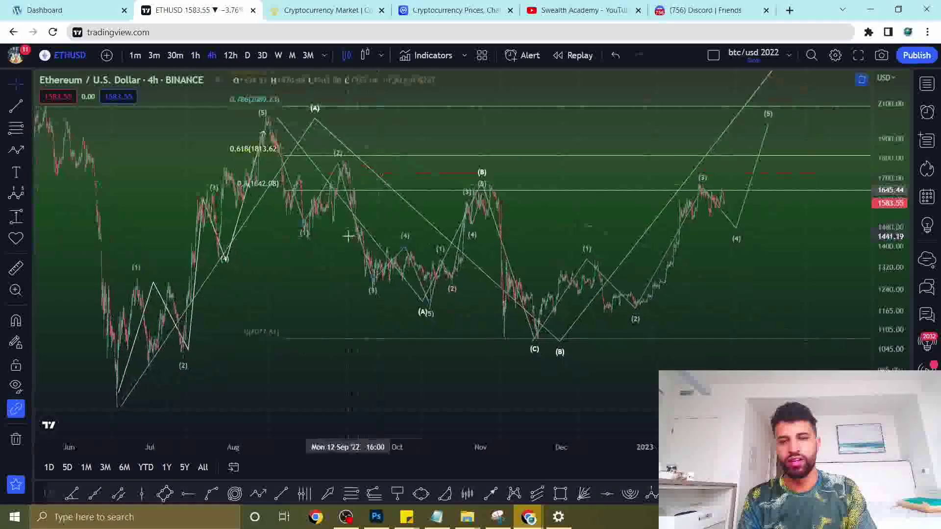
scroll(487, 300, "up", 3)
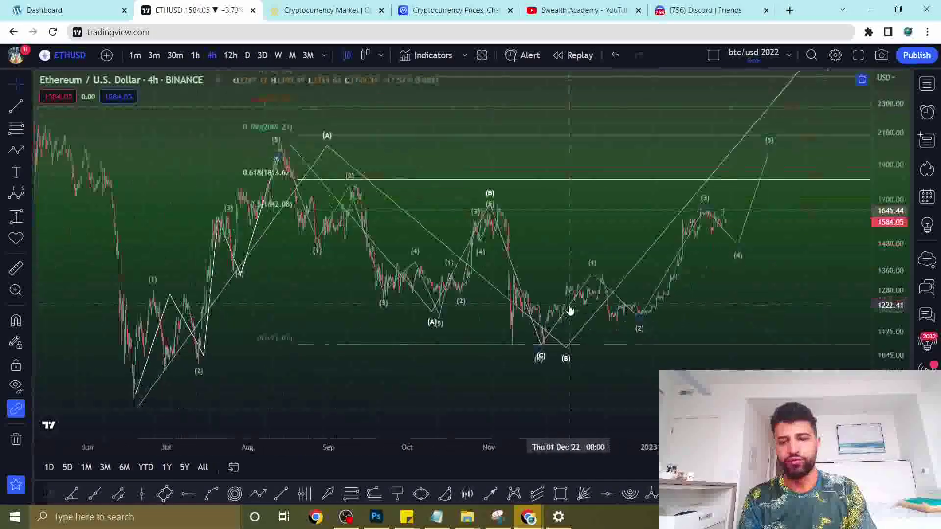
left_click_drag(543, 255, 766, 334)
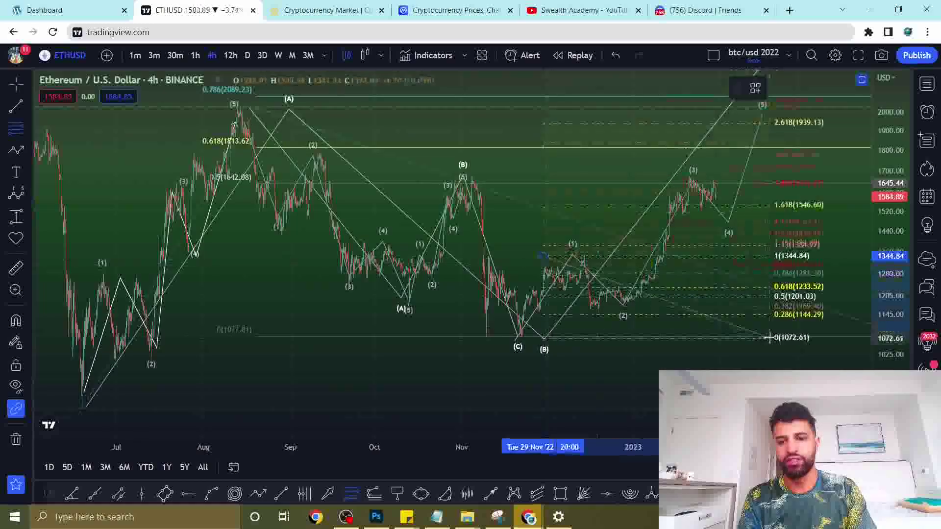
scroll(738, 282, "down", 1)
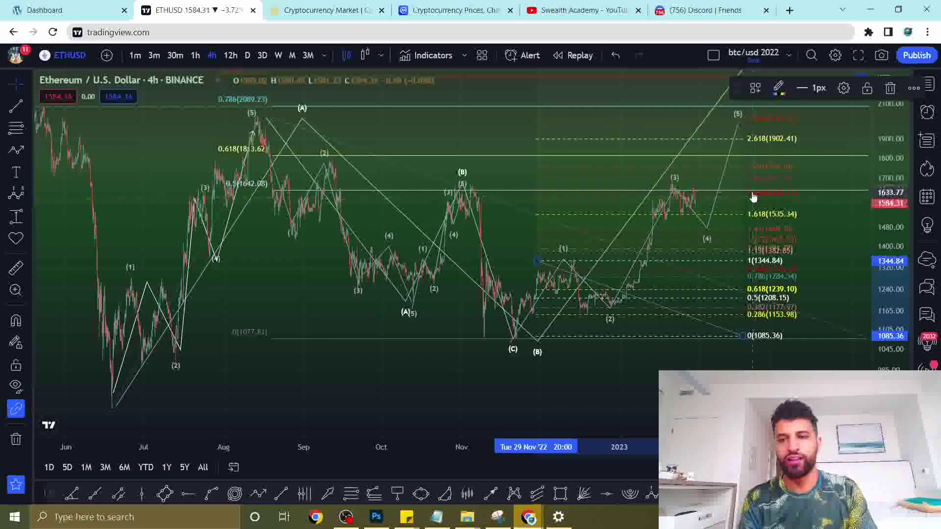
Nudge the latest impulse wave's point (3) onto the January high, and try it at the 2.618 level near 1902, undoing each try.
left_click_drag(673, 189, 708, 140)
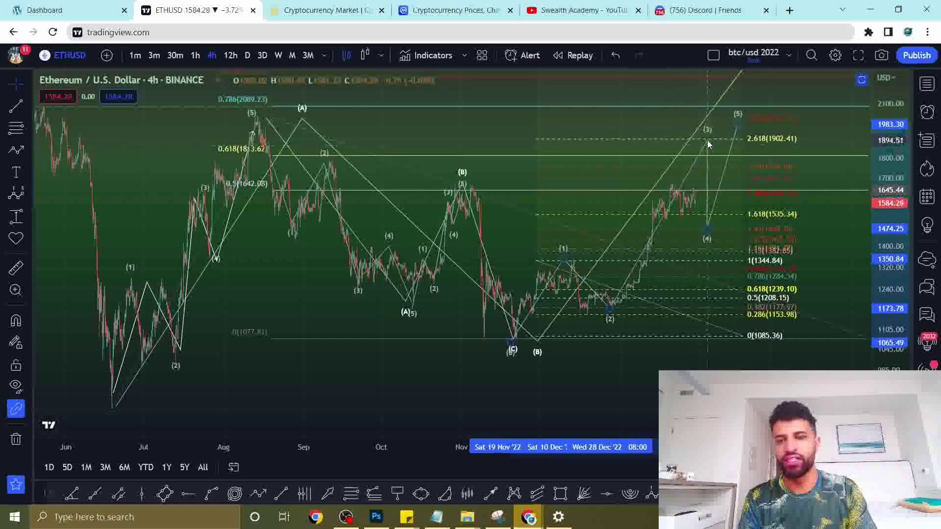
key("ctrl+z")
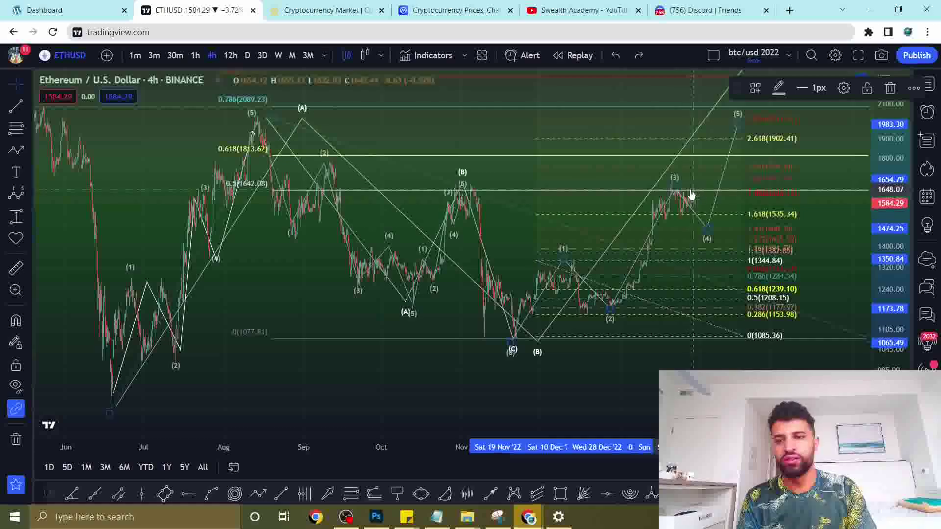
mouse_move(678, 193)
left_mouse_down()
mouse_move(688, 195)
mouse_move(675, 188)
left_mouse_up()
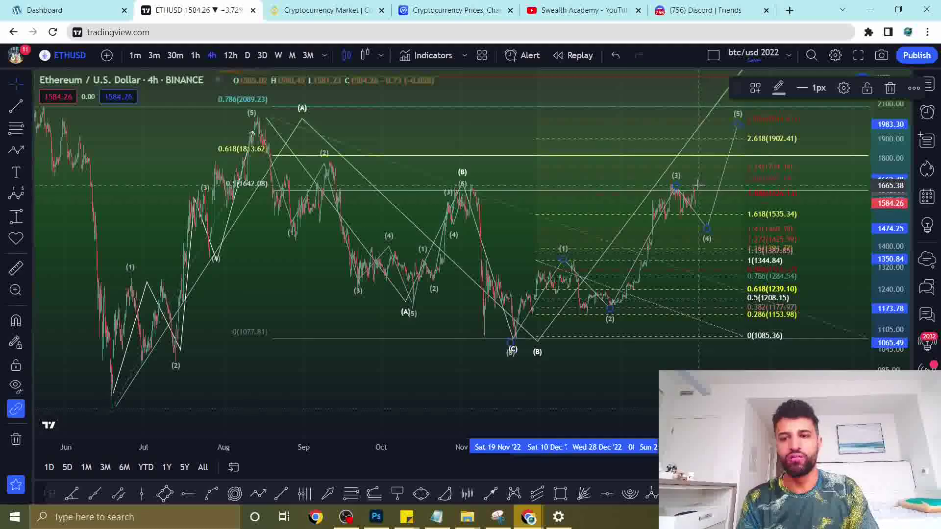
mouse_move(676, 187)
left_mouse_down()
mouse_move(710, 124)
mouse_move(707, 138)
left_mouse_up()
key("ctrl+z")
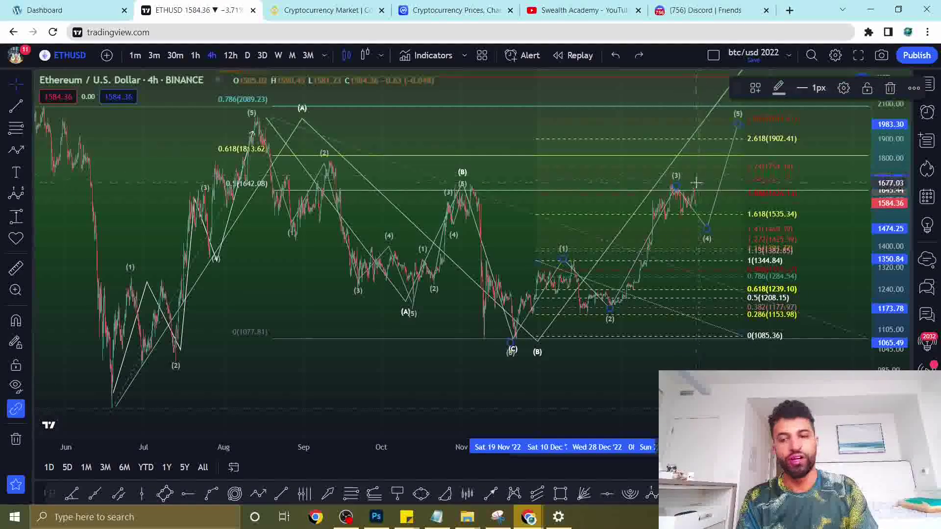
Delete the Fibonacci extension used to project the larger C wave.
key("Delete")
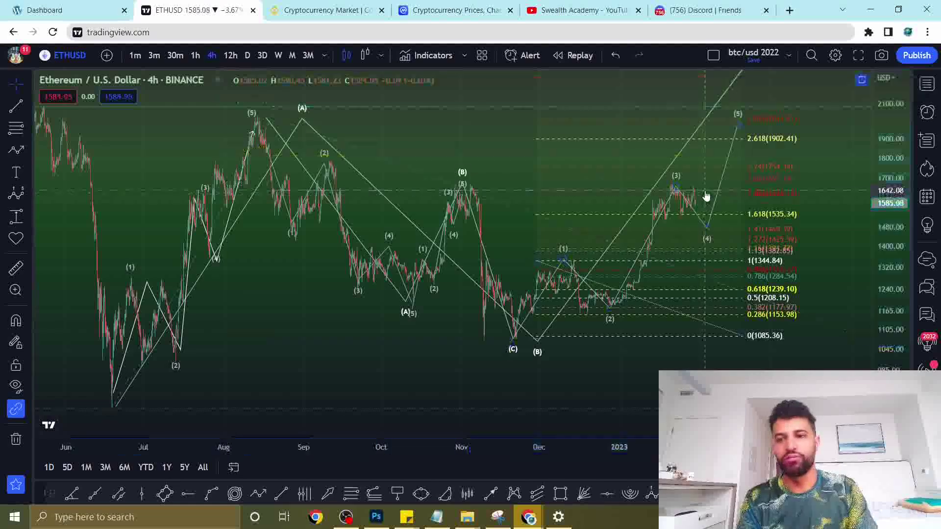
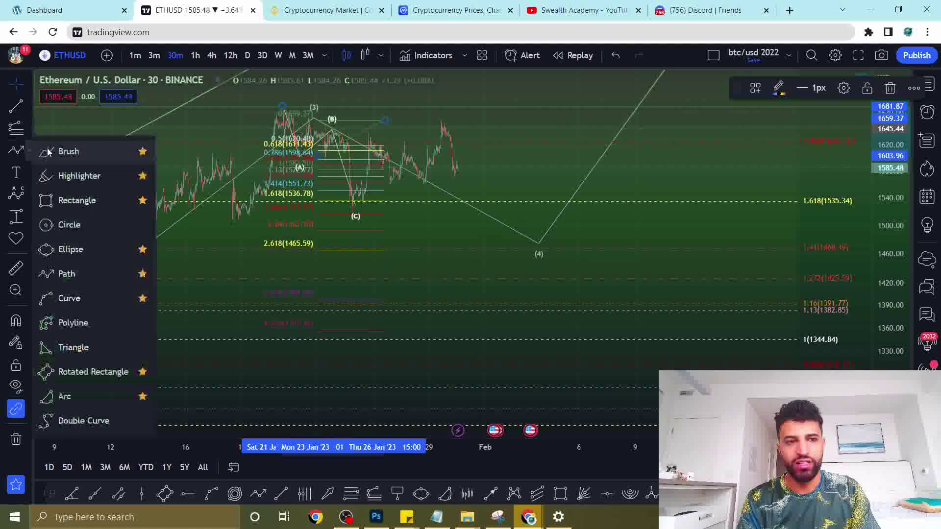
Circle the 1.618 level (1536.78) of the small Fibonacci extension with the Brush, and undo the stroke.
left_click(69, 152)
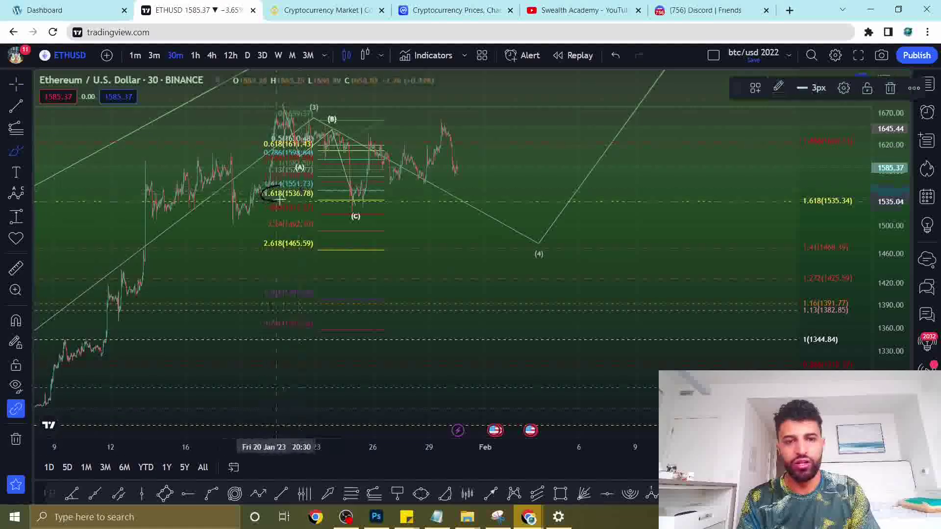
left_click_drag(281, 187, 285, 190)
key("ctrl+z")
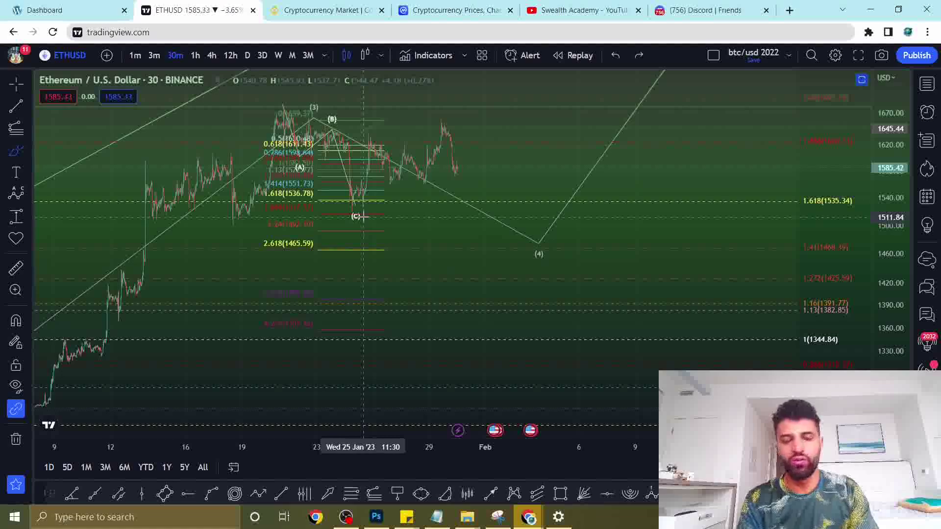
key("Escape")
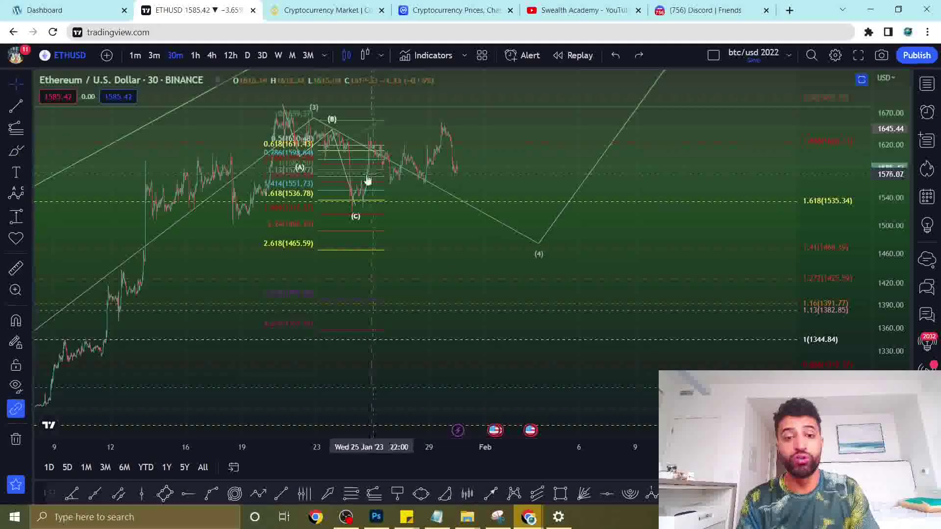
Delete the small Fibonacci extension over the first ABC correction after the January high.
left_click(334, 187)
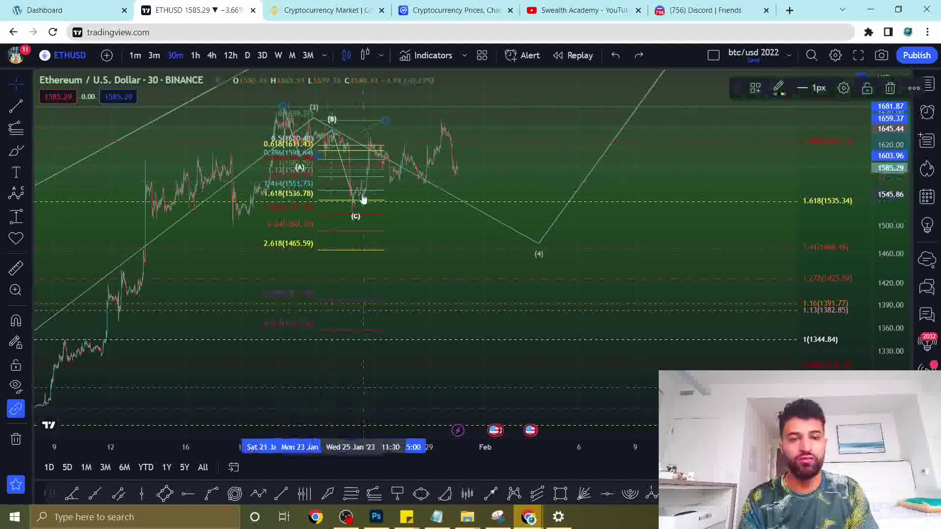
key("Delete")
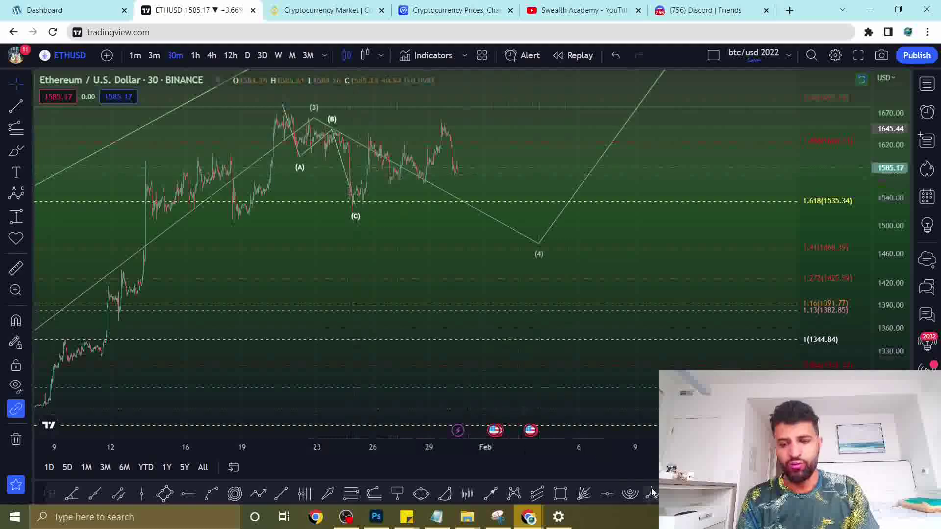
Draw an ABC correction wave from the 25 January low at about 1535: (A) about 1628, (B) 1567, (C) 1658.
left_click(258, 494)
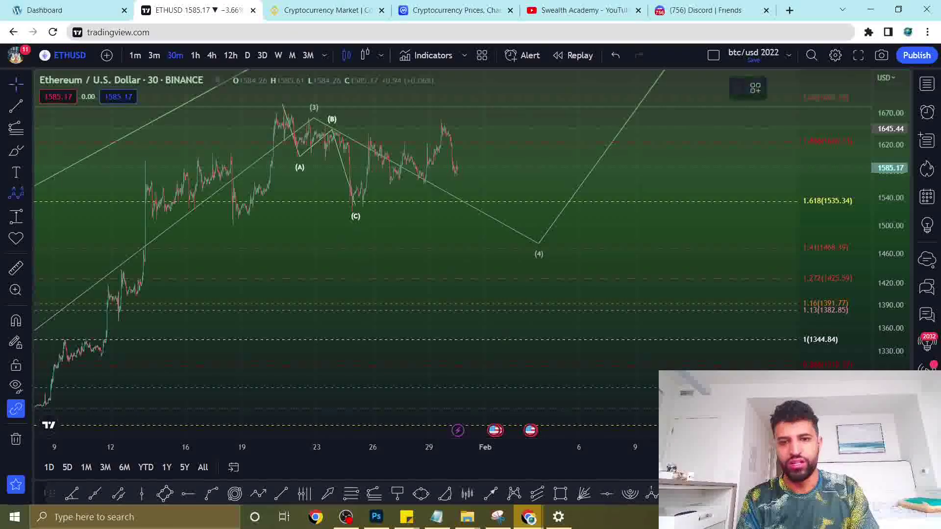
left_click(358, 201)
left_click(380, 141)
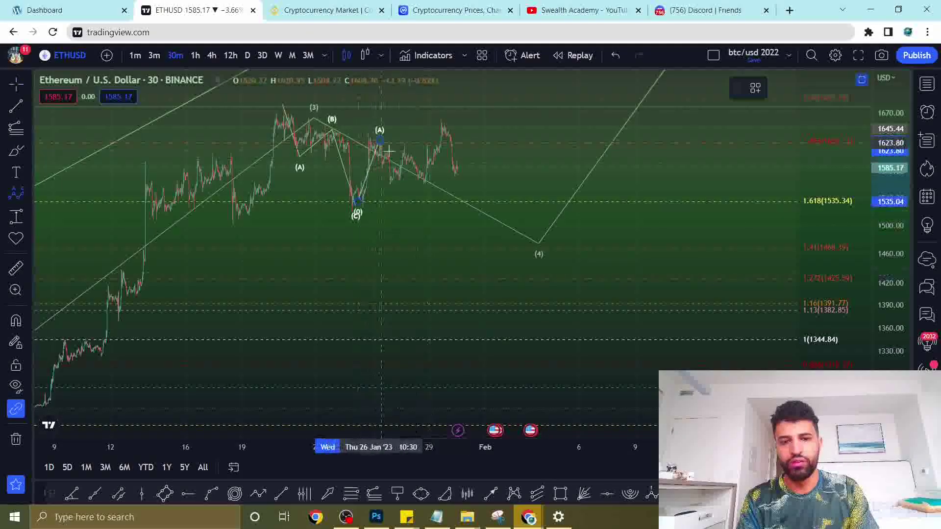
left_click(424, 180)
left_click(444, 119)
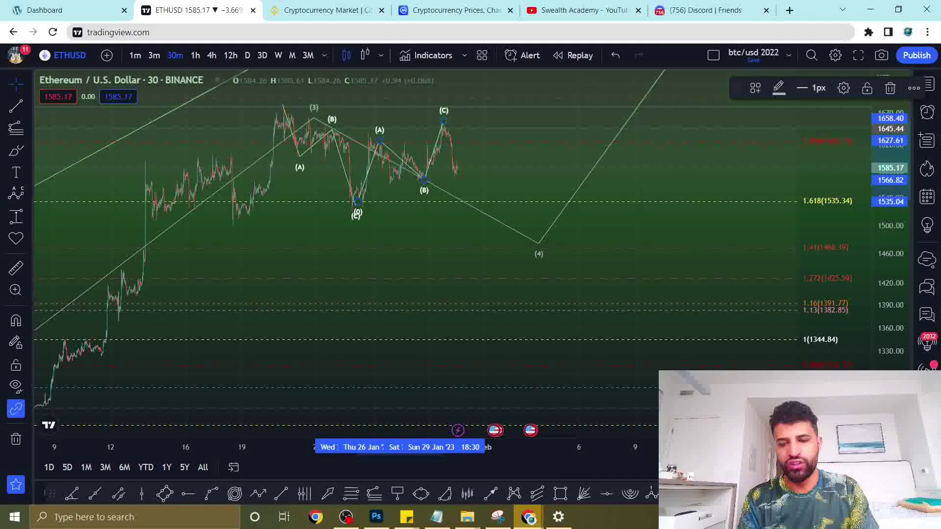
Draw a larger ABC correction wave from the January high at about 1683: (A) about 1528, (B) 1658, (C) 1475.
left_click(287, 106)
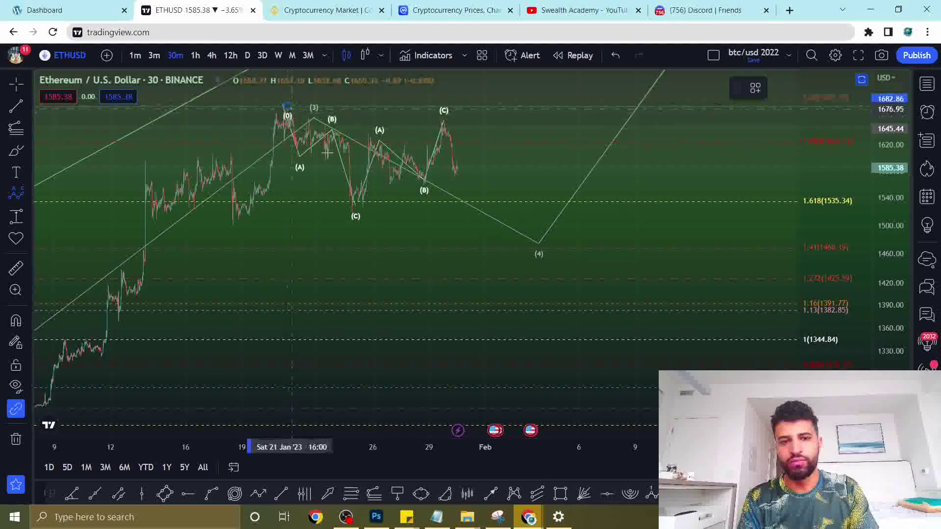
left_click(372, 206)
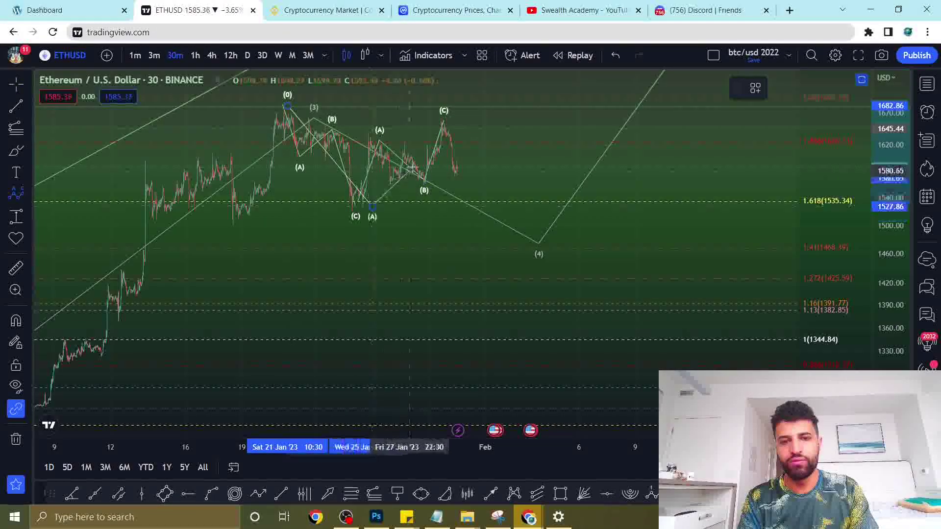
left_click(457, 122)
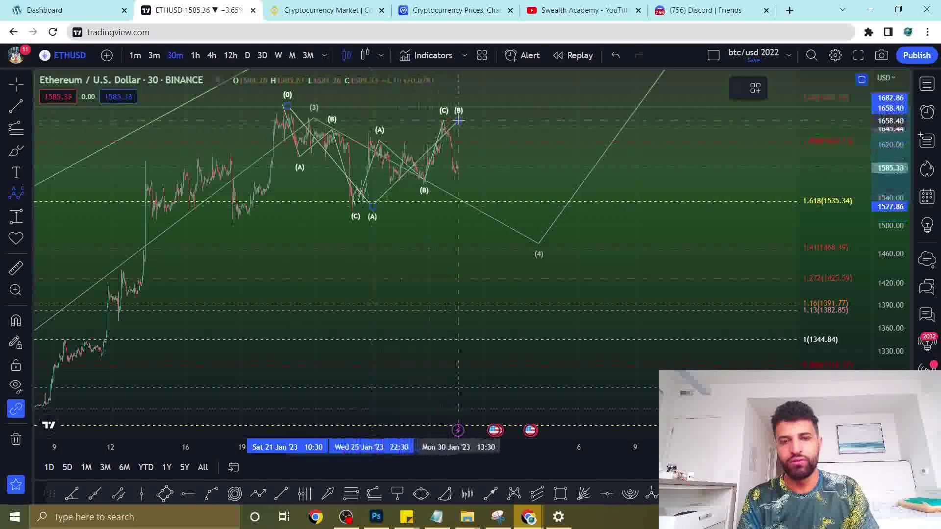
left_click(528, 242)
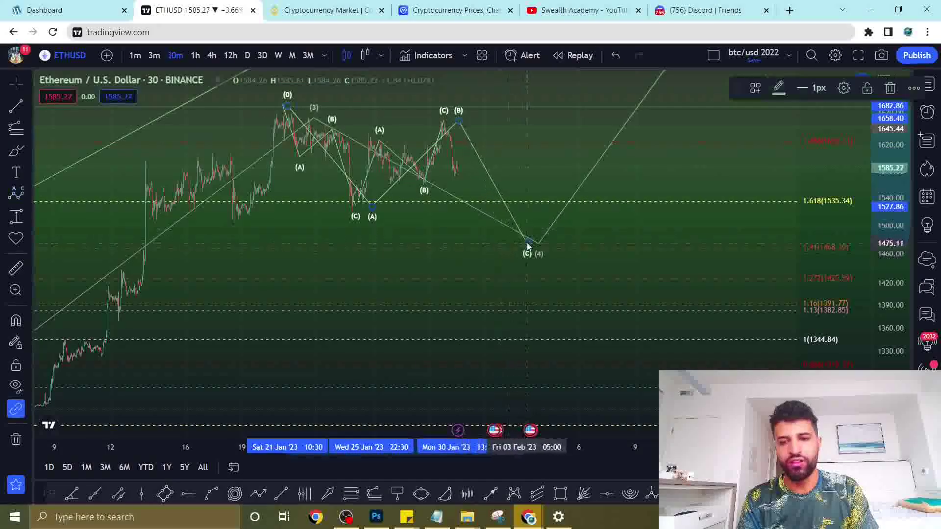
mouse_move(530, 244)
left_mouse_down()
mouse_move(519, 242)
mouse_move(528, 244)
left_mouse_up()
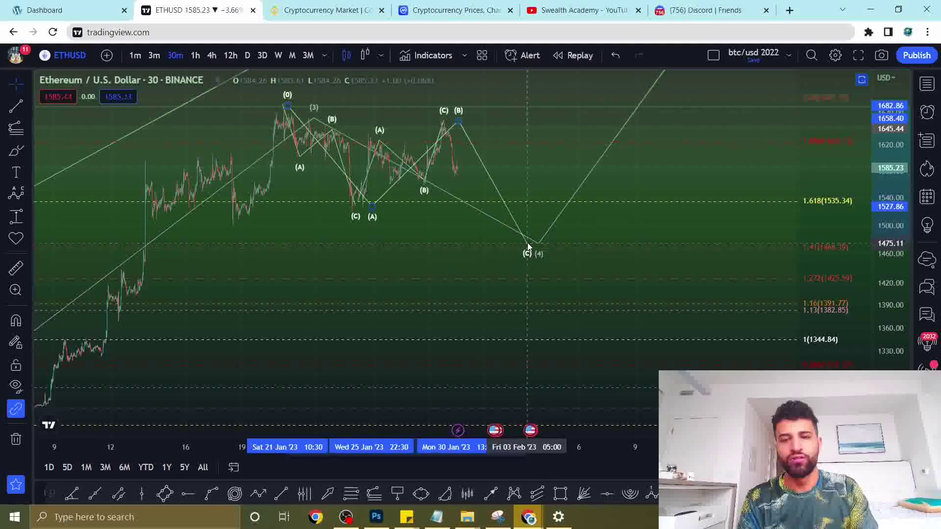
Lower the impulse wave's point (4) to about 1466, next to the 1.41 Fibonacci level.
scroll(527, 245, "down", 3)
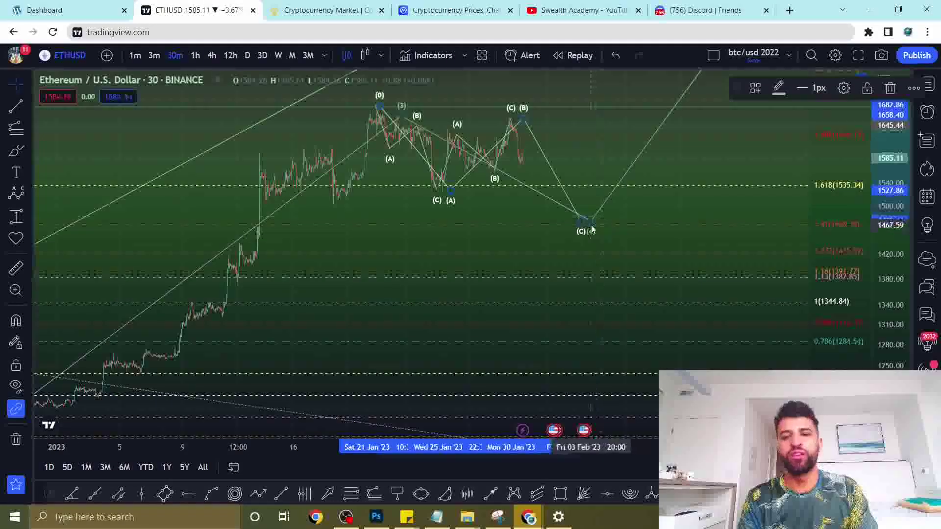
left_click_drag(586, 223, 588, 231)
left_click_drag(619, 111, 520, 250)
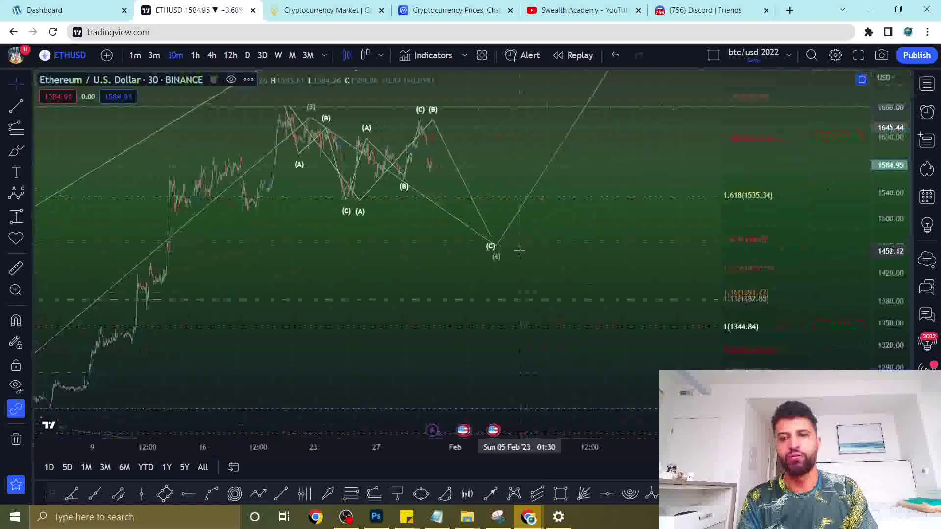
scroll(687, 191, "down", 1)
left_click_drag(891, 178, 890, 214)
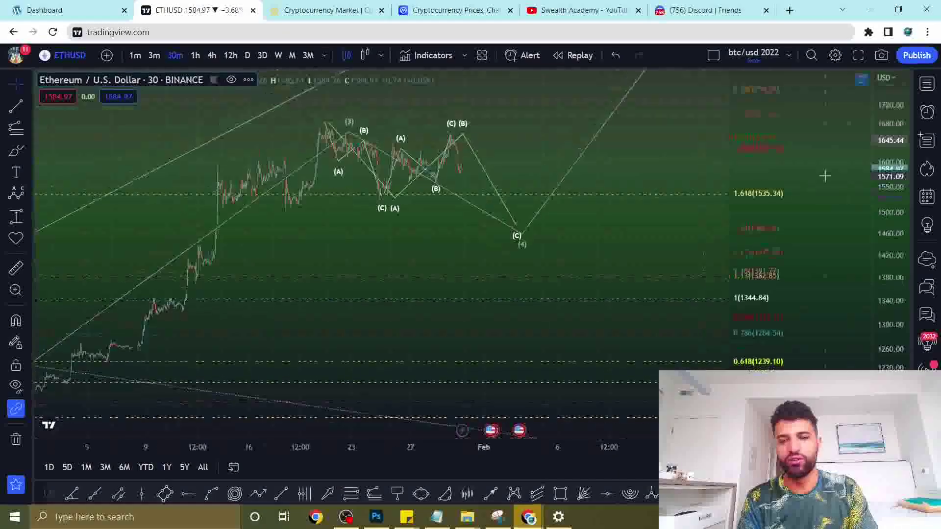
left_click_drag(818, 223, 788, 349)
left_click_drag(811, 203, 848, 124)
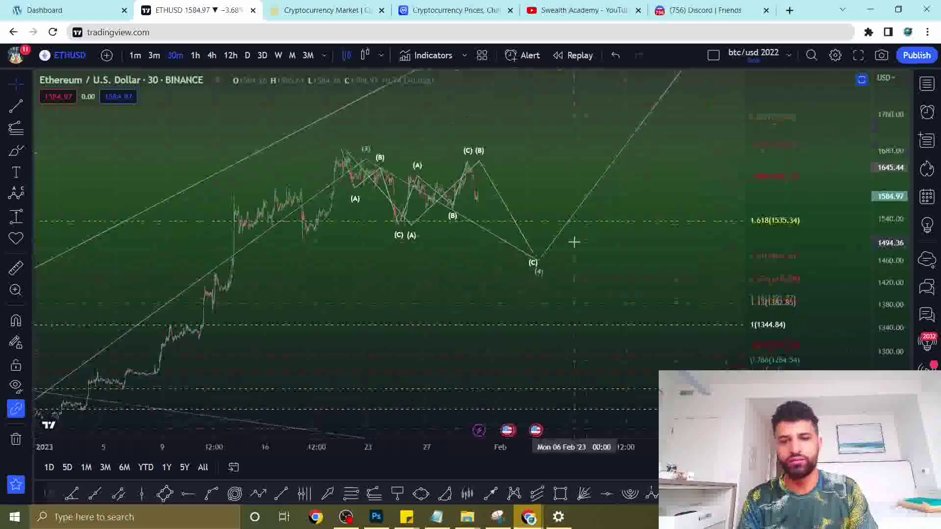
scroll(574, 244, "up", 2)
left_click_drag(901, 271, 900, 230)
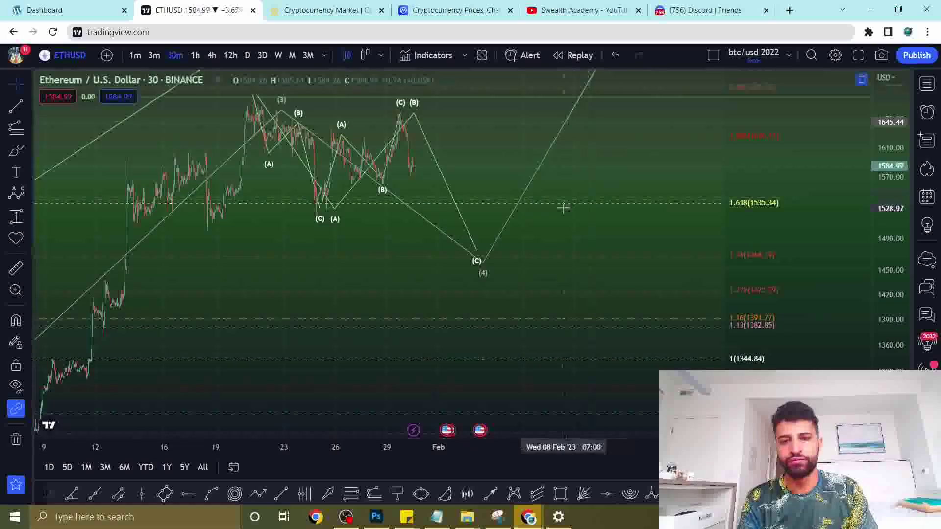
mouse_move(498, 223)
left_mouse_down()
mouse_move(512, 255)
mouse_move(508, 267)
mouse_move(496, 264)
mouse_move(497, 276)
mouse_move(510, 273)
left_mouse_up()
scroll(510, 273, "down", 2)
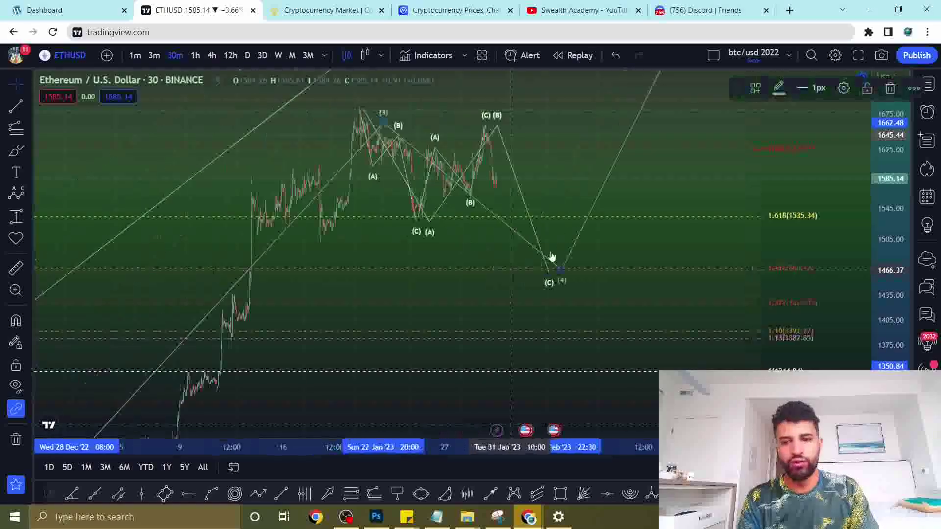
Move the impulse wave's point (5) up and slightly later in time, to about 2002.
left_click_drag(882, 210, 882, 227)
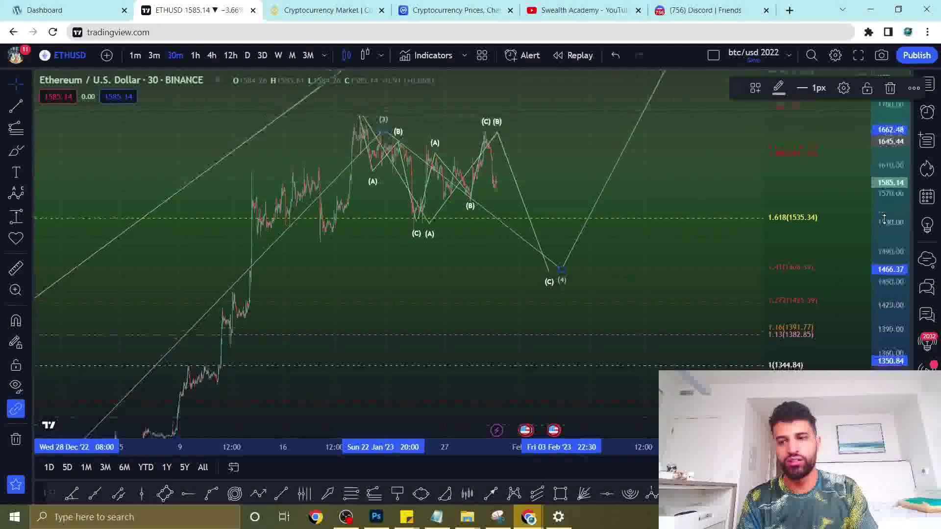
left_click_drag(858, 195, 811, 301)
left_click_drag(794, 121, 755, 273)
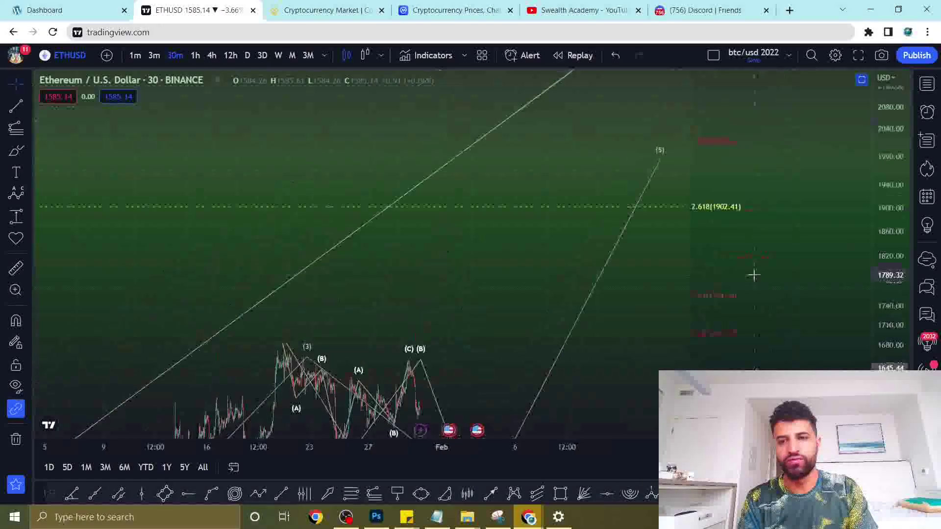
left_click_drag(660, 164, 675, 151)
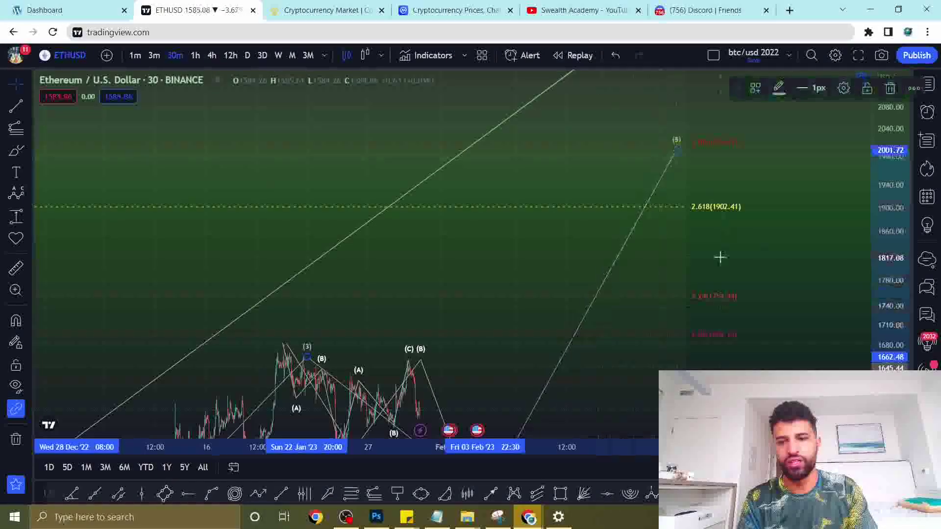
Move the larger correction's (C) point down beside point (4), at about 1467.
left_click_drag(722, 253, 793, 127)
left_click_drag(693, 238, 750, 154)
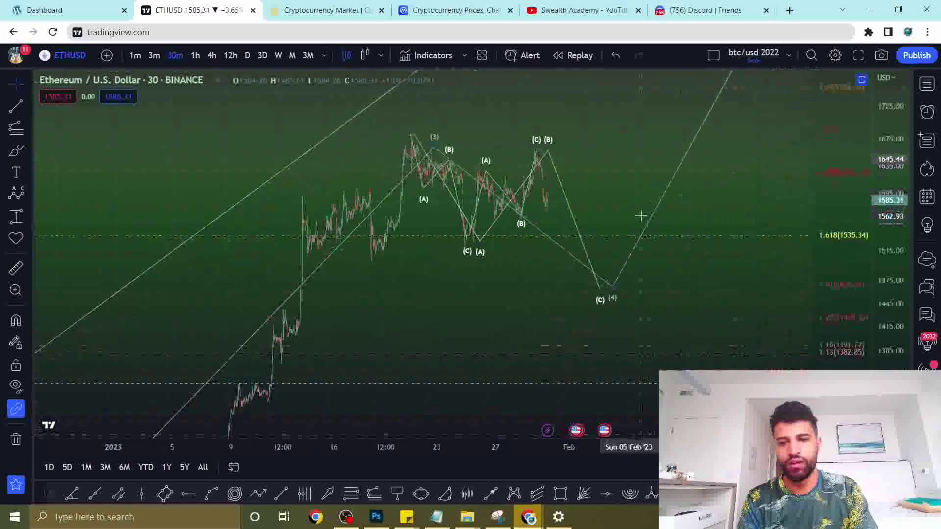
scroll(641, 214, "up", 1)
left_click_drag(611, 206, 602, 211)
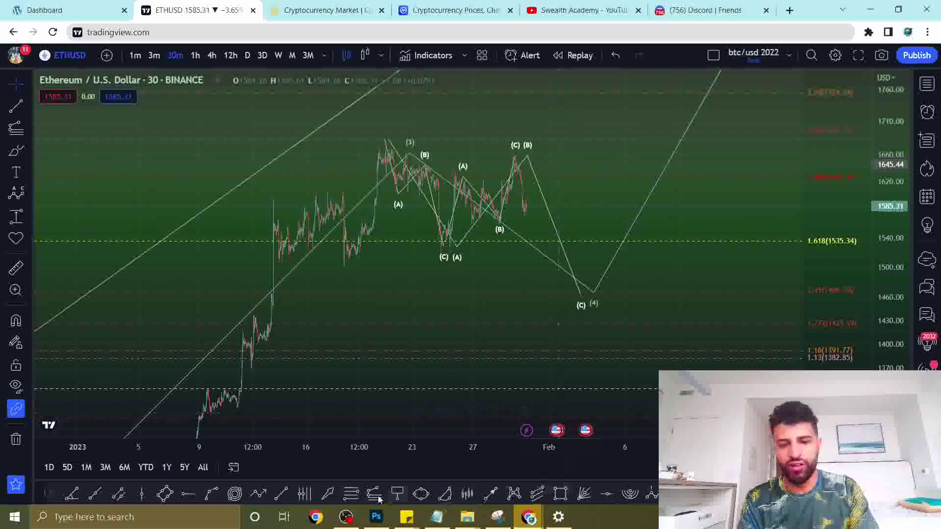
left_click(582, 299)
left_click_drag(582, 299, 587, 292)
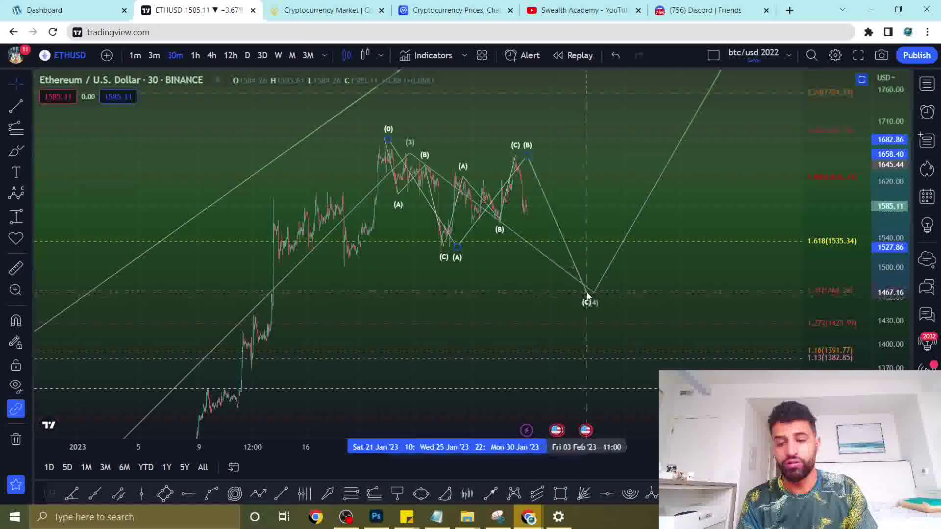
Place a trend-based Fibonacci extension over the larger correction, from about 1675 down to 1518 and back up to about 1659.
left_click(374, 493)
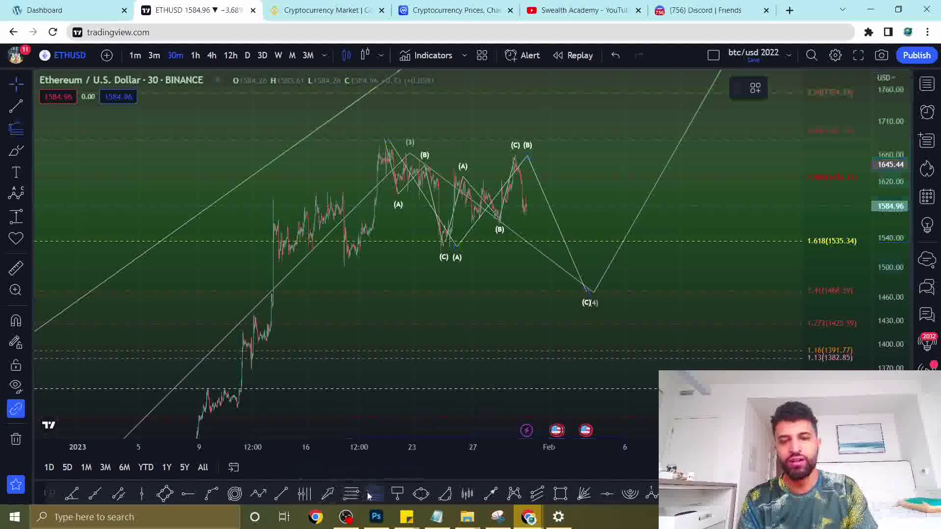
left_click(404, 144)
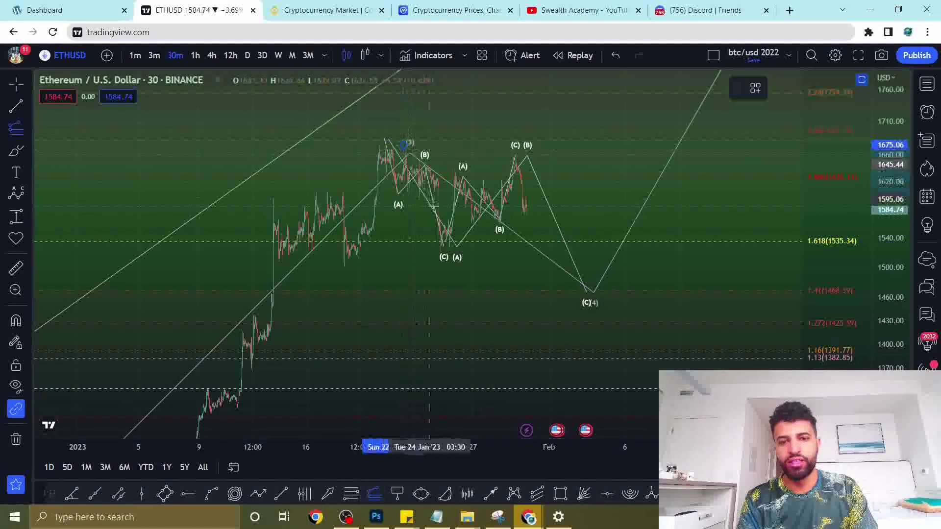
left_click(444, 255)
left_click(669, 157)
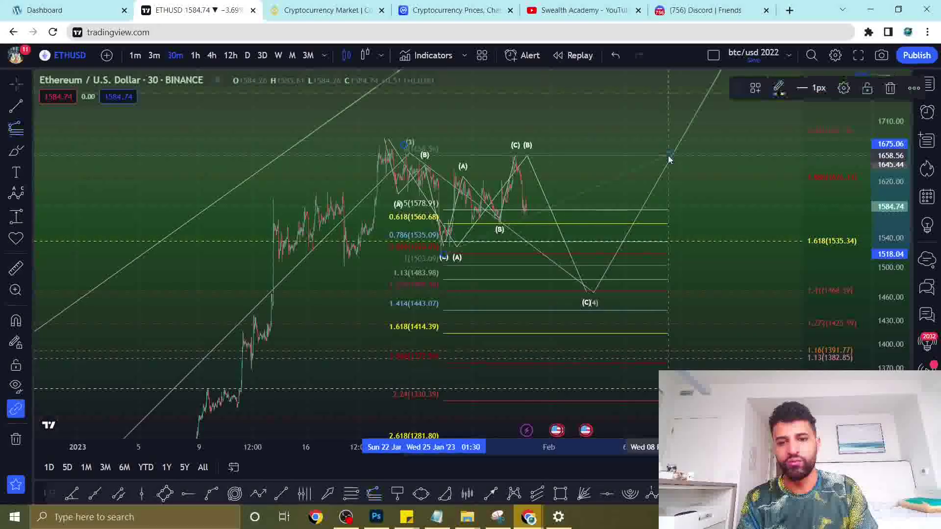
Draw a target rectangle between the extension's 1 level at about 1503 and its 1.618 level at about 1412.
left_click(31, 148)
left_click(61, 204)
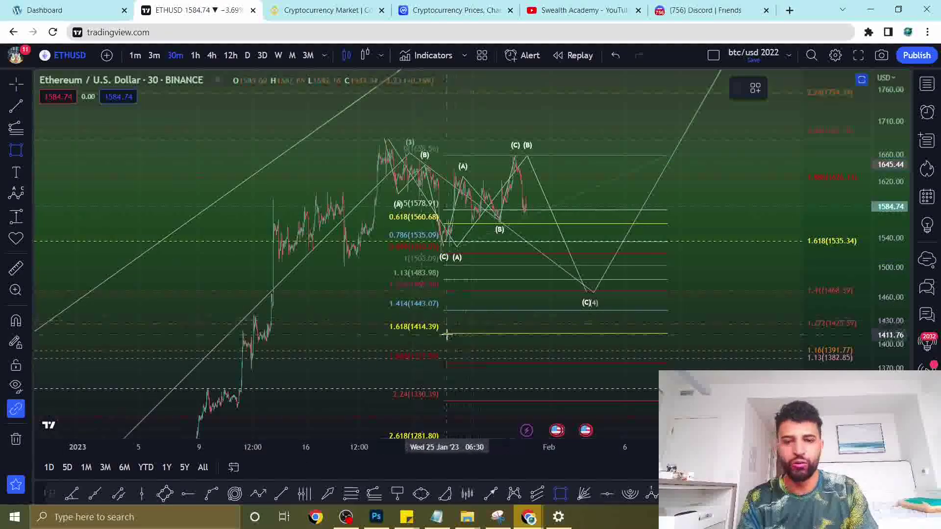
mouse_move(446, 334)
left_mouse_down()
mouse_move(633, 267)
mouse_move(709, 265)
left_mouse_up()
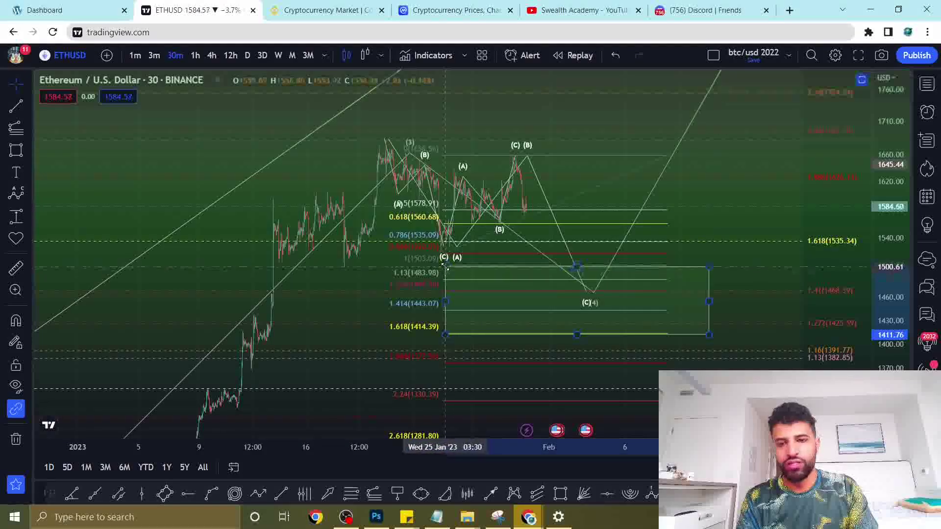
left_click_drag(447, 265, 445, 265)
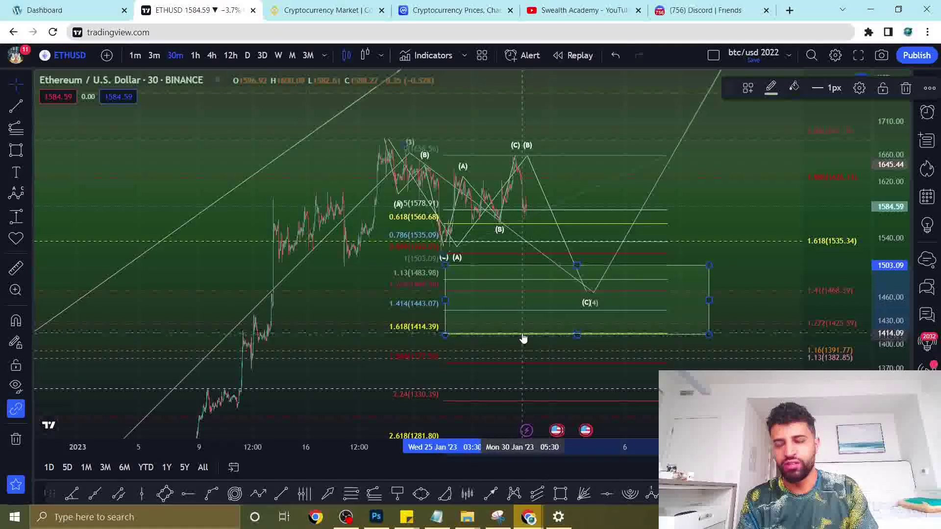
Sweep a Highlighter stroke around the larger ABC correction, from beside its (B) high round to its (C) target.
scroll(524, 338, "down", 1)
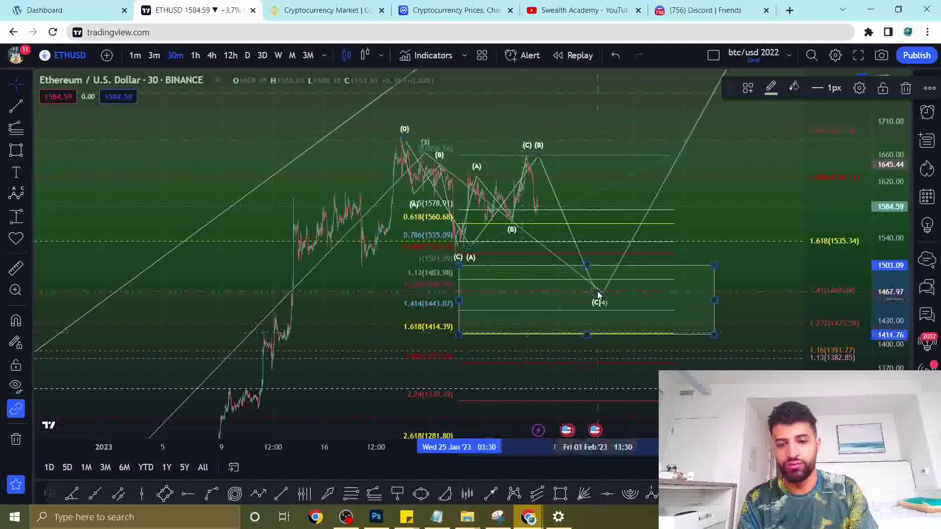
left_click(568, 292)
left_click(27, 151)
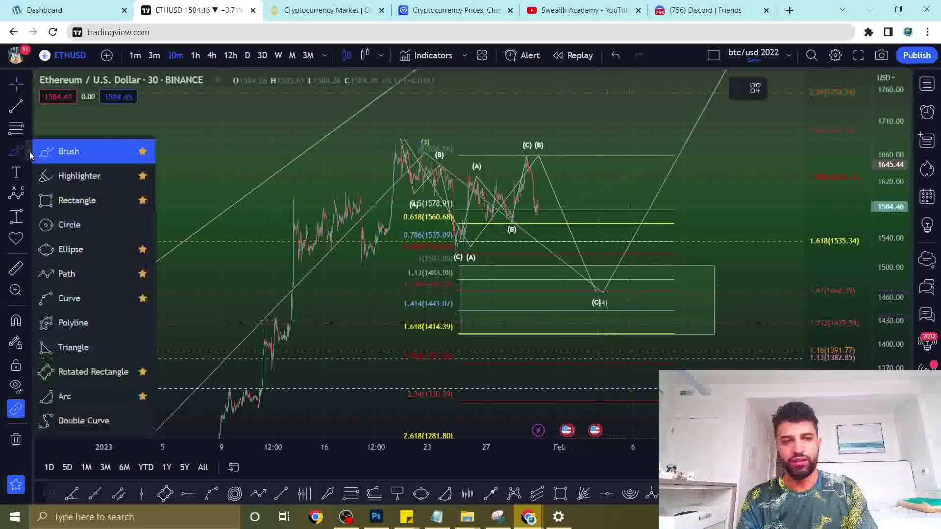
left_click(58, 180)
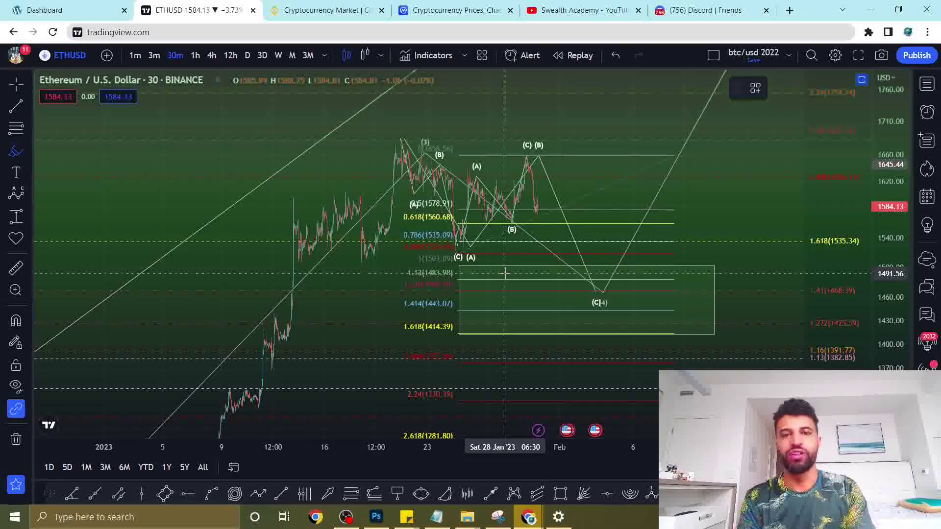
mouse_move(591, 161)
left_mouse_down()
mouse_move(439, 211)
mouse_move(594, 300)
left_mouse_up()
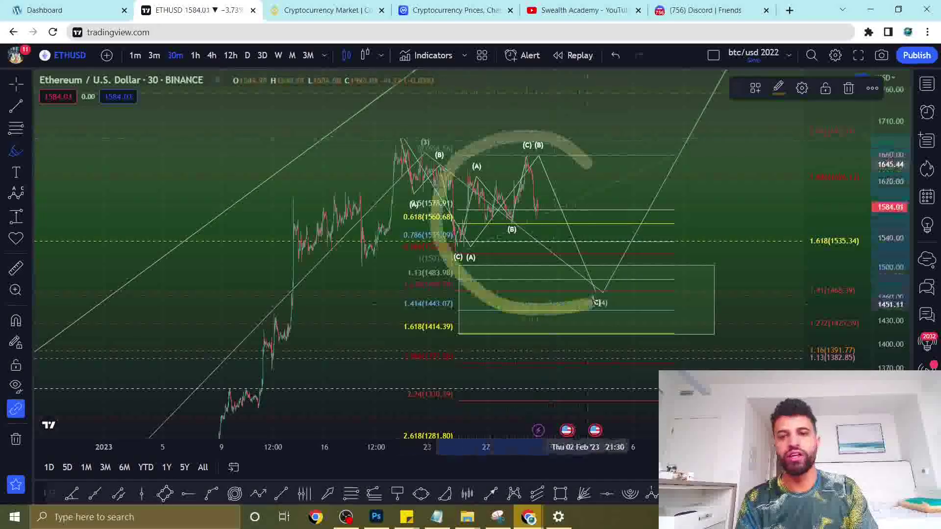
Undo the Highlighter sweep around the larger correction, and briefly circle its (C) target inside the rectangle, undoing each circle.
key("ctrl+z")
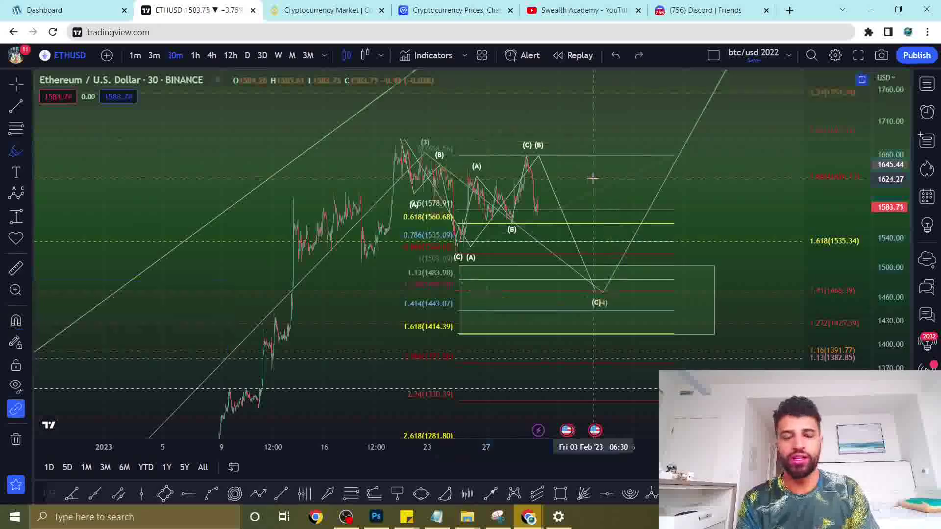
mouse_move(615, 265)
left_mouse_down()
mouse_move(569, 289)
mouse_move(620, 324)
left_mouse_up()
key("ctrl+z")
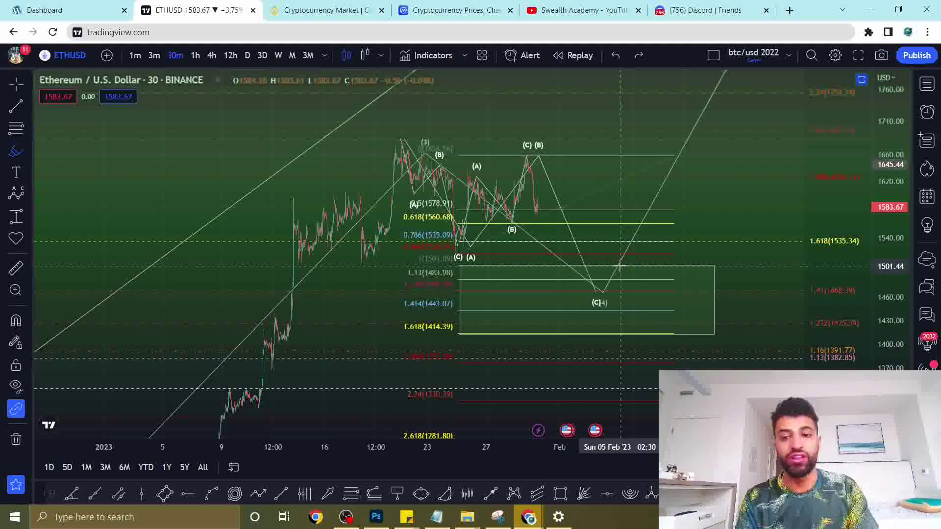
mouse_move(620, 266)
left_mouse_down()
mouse_move(571, 277)
mouse_move(606, 335)
mouse_move(624, 268)
left_mouse_up()
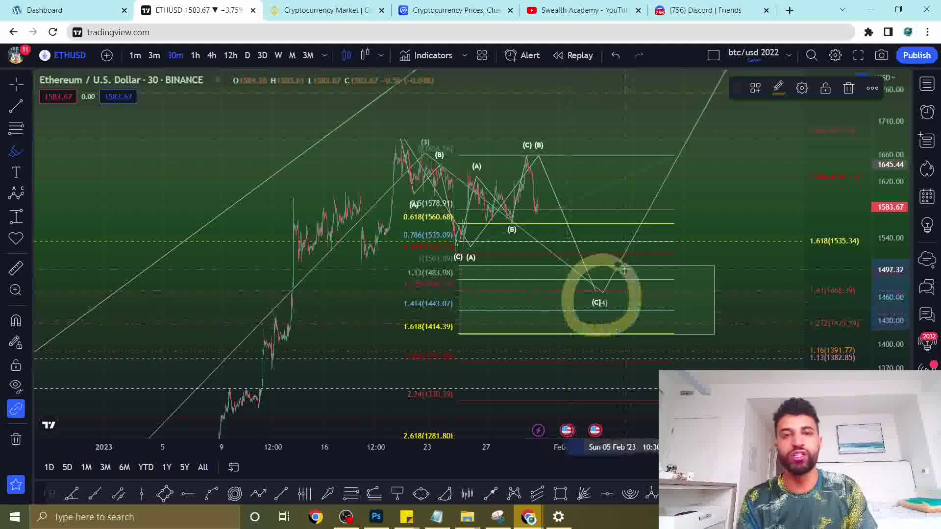
key("ctrl+z")
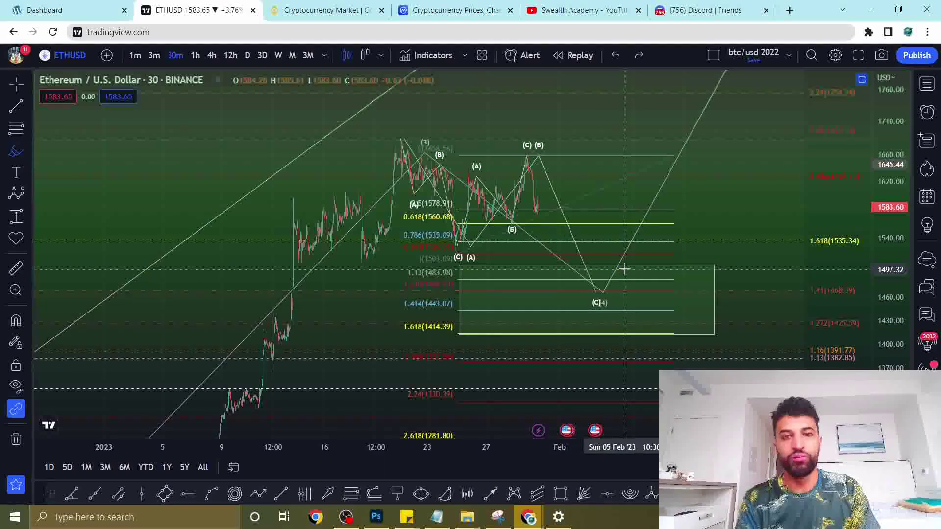
On the 4-hour chart, raise the large ABC pattern's final (C) point into the upper target rectangle, at about 2781.
left_click(198, 57)
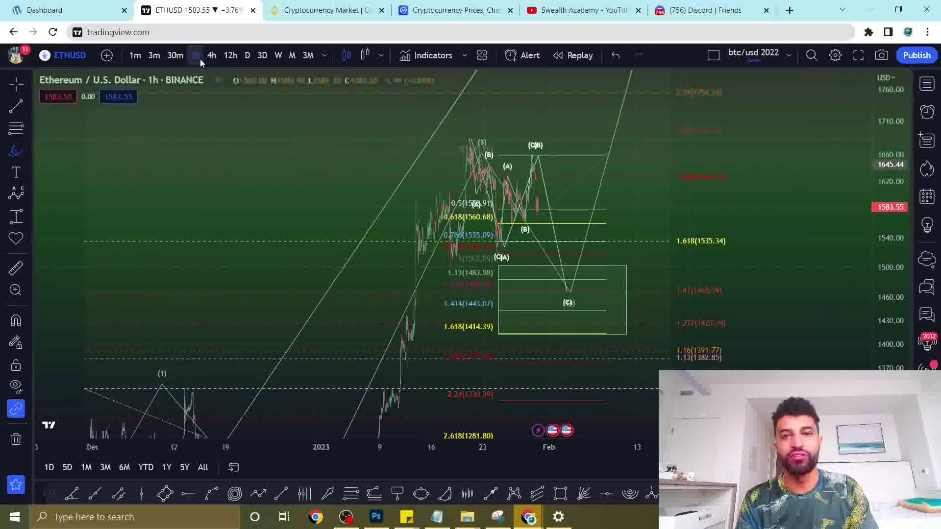
left_click_drag(902, 166, 905, 196)
left_click_drag(792, 150, 769, 227)
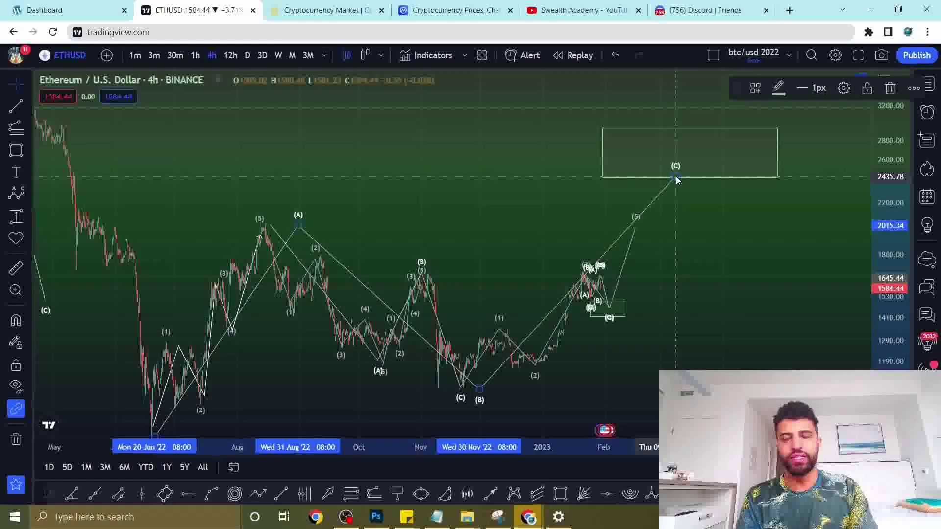
left_click_drag(677, 180, 698, 143)
Review the wave (4) target rectangle on the 30-minute chart and the complete wave count on the 4-hour chart.
scroll(698, 143, "up", 1)
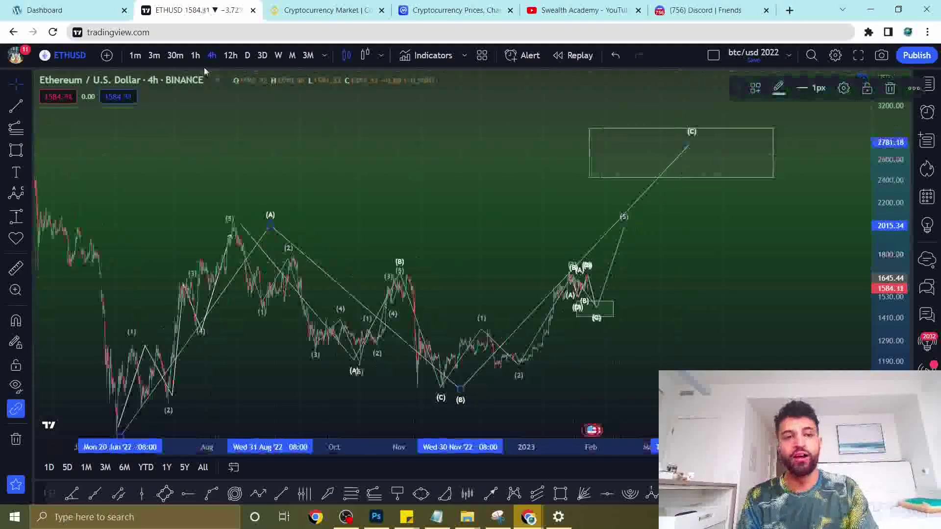
left_click(195, 55)
left_click(175, 56)
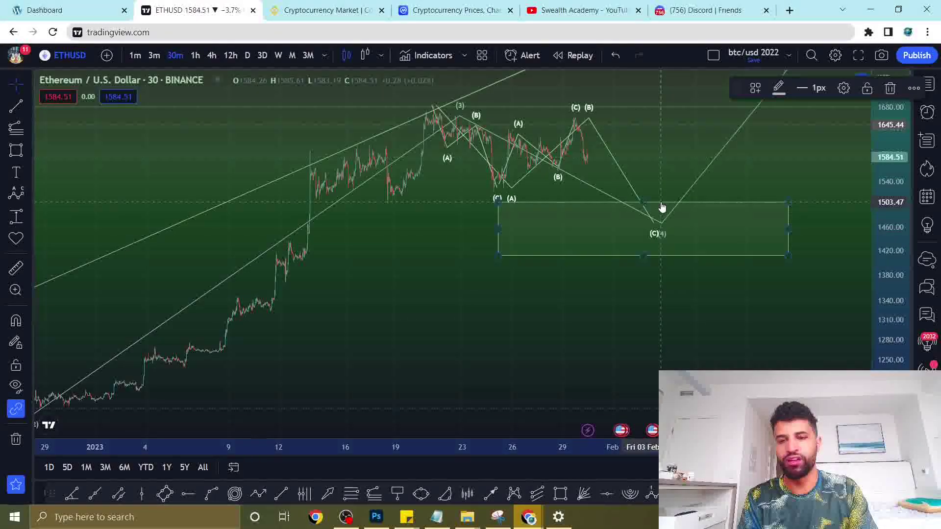
scroll(662, 208, "down", 1)
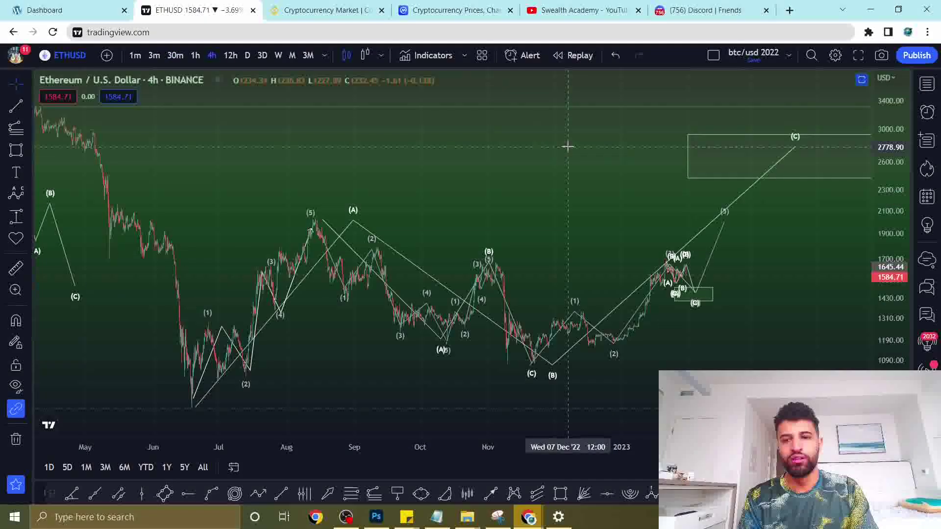
scroll(568, 146, "up", 2)
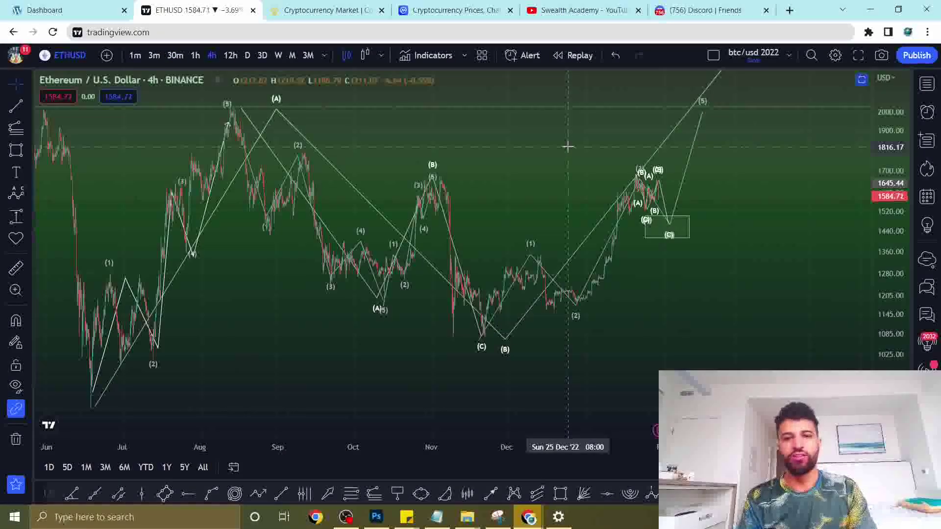
scroll(568, 146, "down", 3)
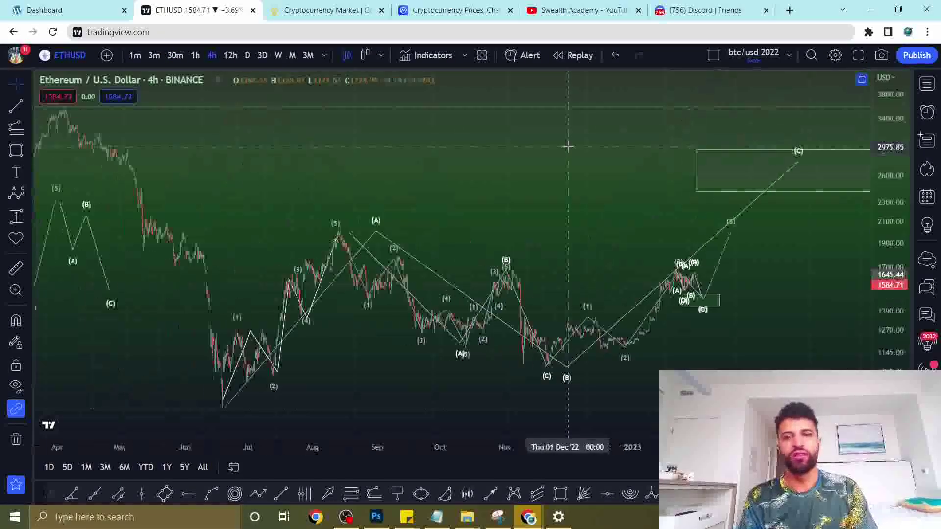
Look in on the Swealth Academy YouTube channel, Discord and the Swealth dashboard, and return to the ETHUSD chart.
left_click(564, 7)
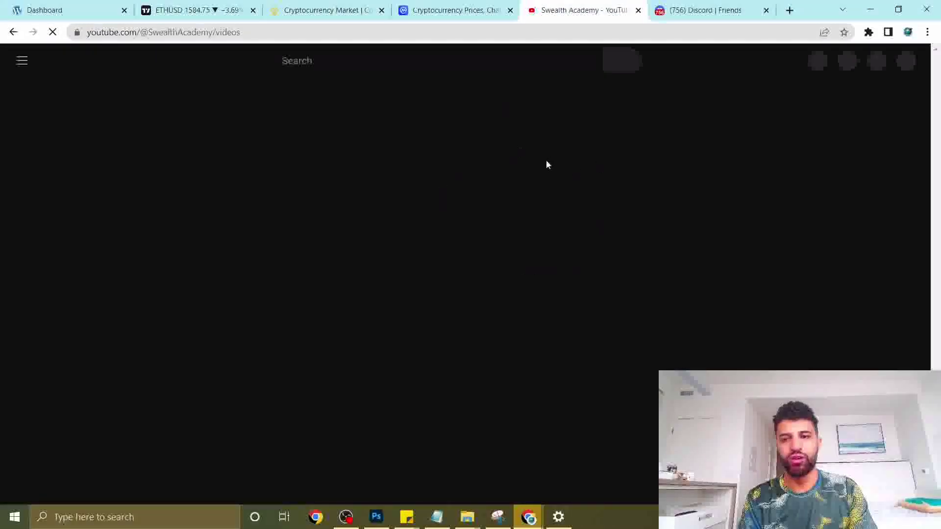
left_click(730, 6)
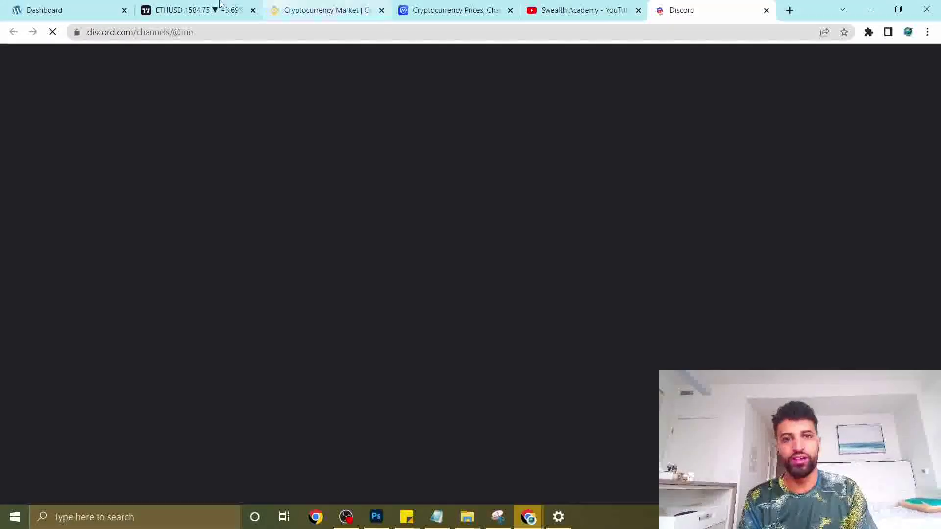
left_click(216, 5)
left_click(62, 5)
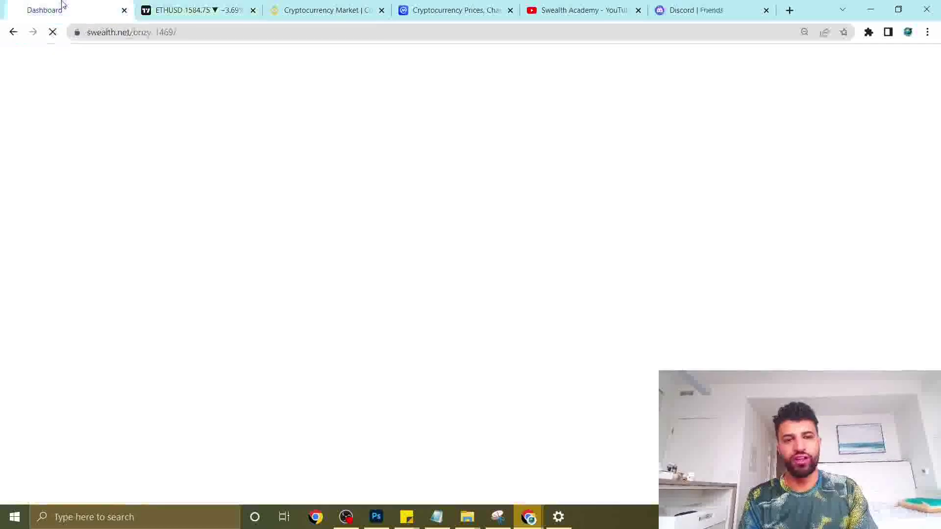
left_click(173, 7)
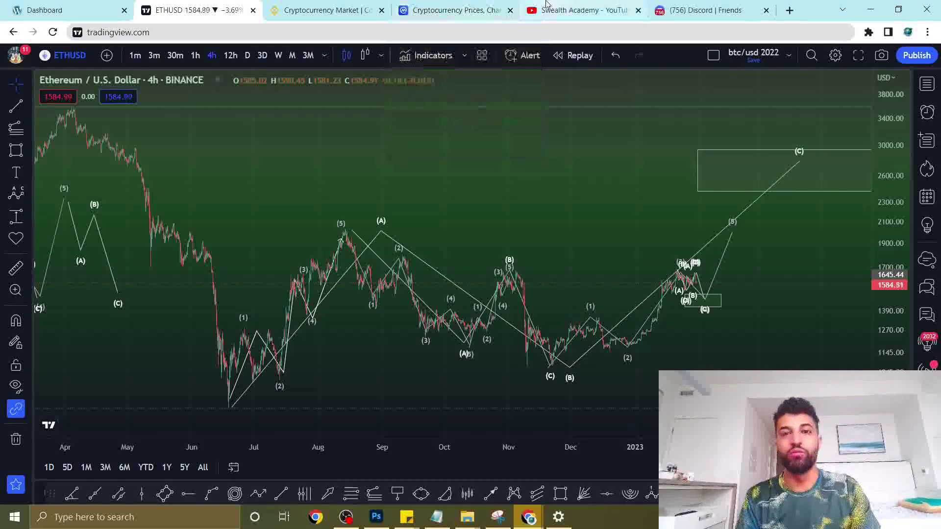
mouse_move(546, 4)
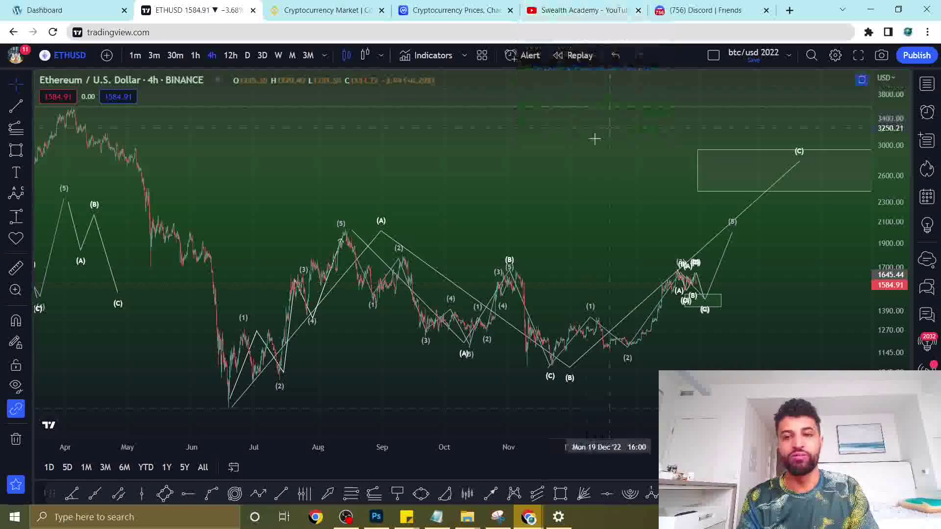
scroll(577, 147, "up", 1)
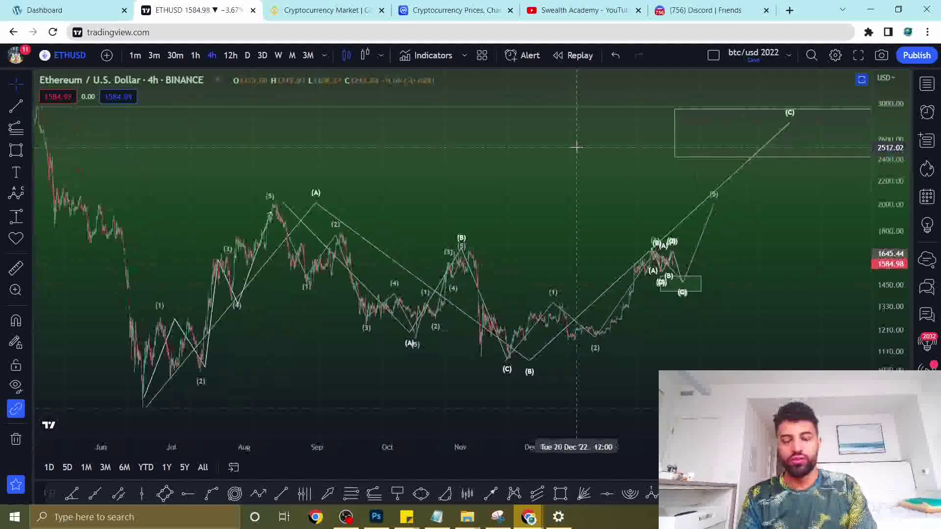
scroll(576, 147, "down", 2)
scroll(576, 147, "up", 1)
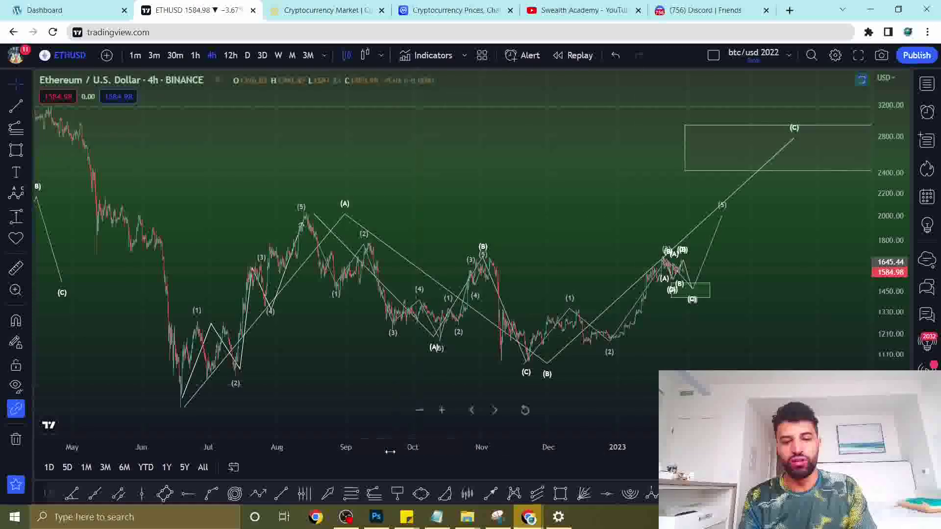
left_click(375, 517)
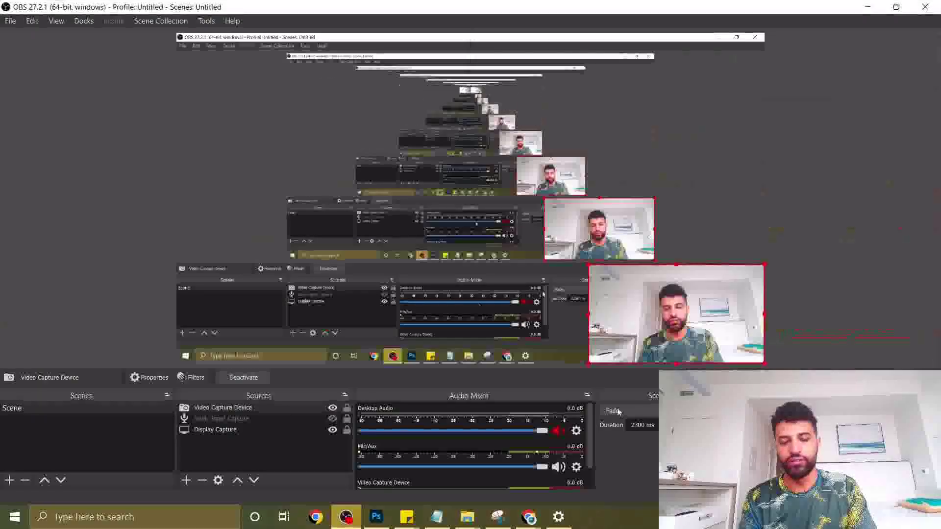